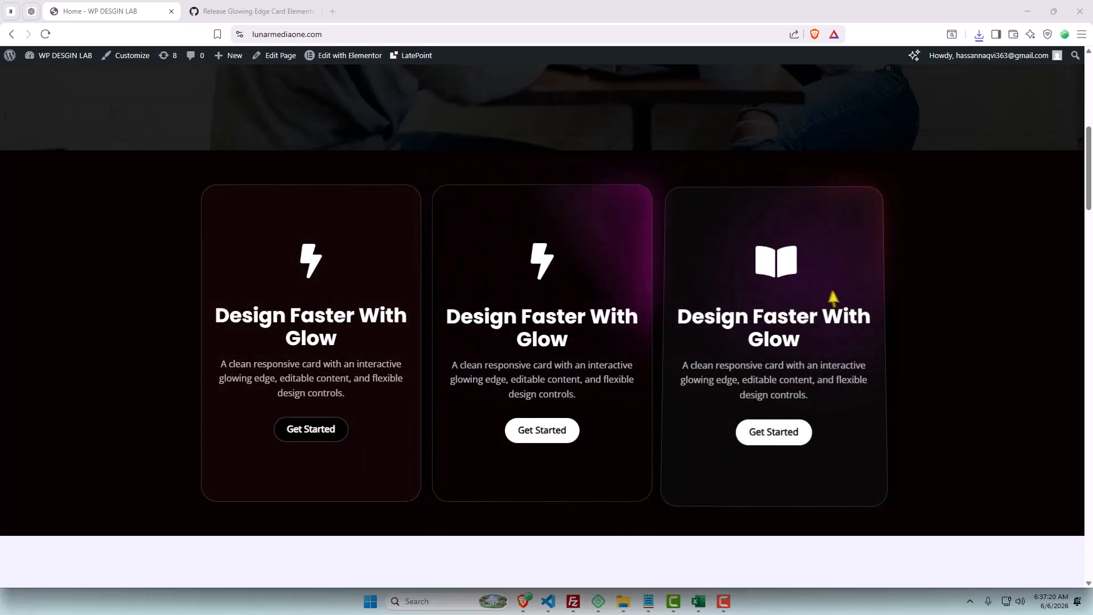
Step: Check the Glowing Edge Card Elementor Widget among the installed plugins and open the site's home page in a separate tab
{"action": "scroll", "coordinate": [918, 323], "scroll_direction": "down", "scroll_amount": 1}
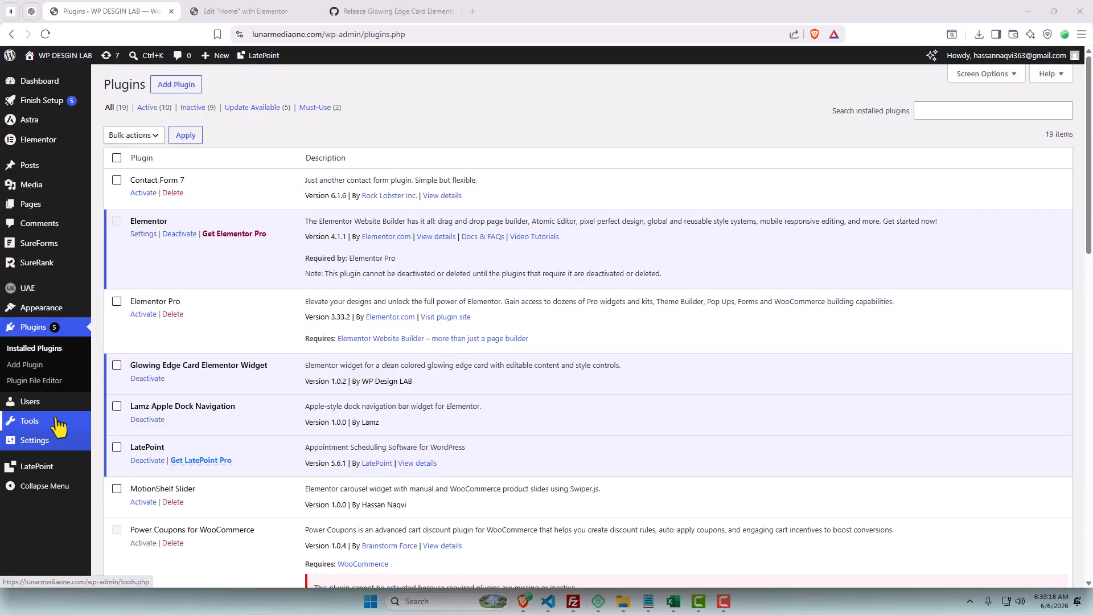
{"action": "left_click_drag", "start_coordinate": [267, 369], "coordinate": [148, 371]}
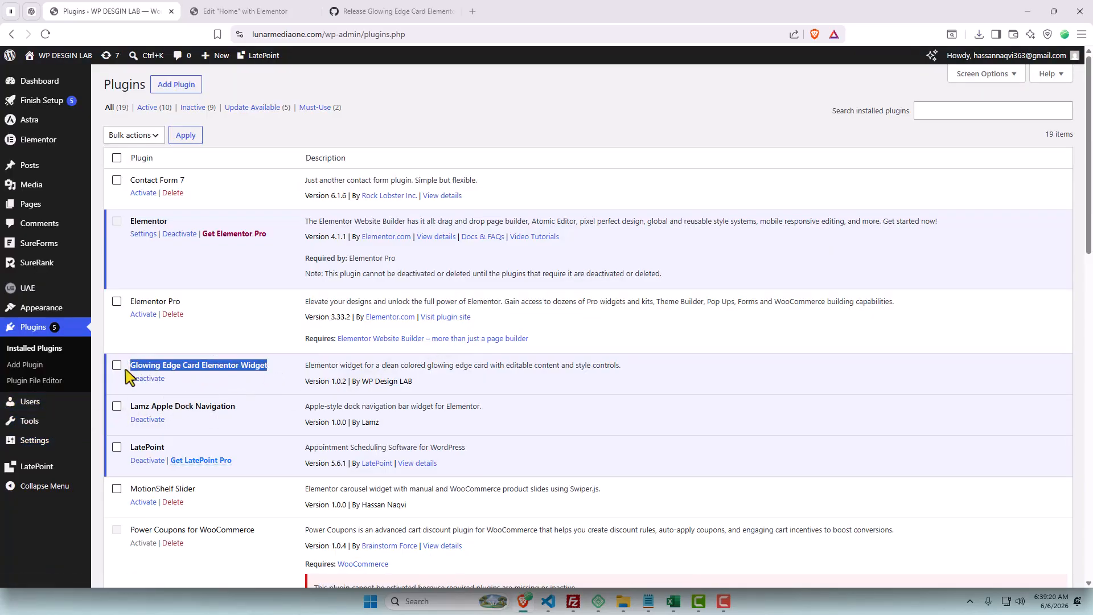
{"action": "left_click", "coordinate": [214, 399]}
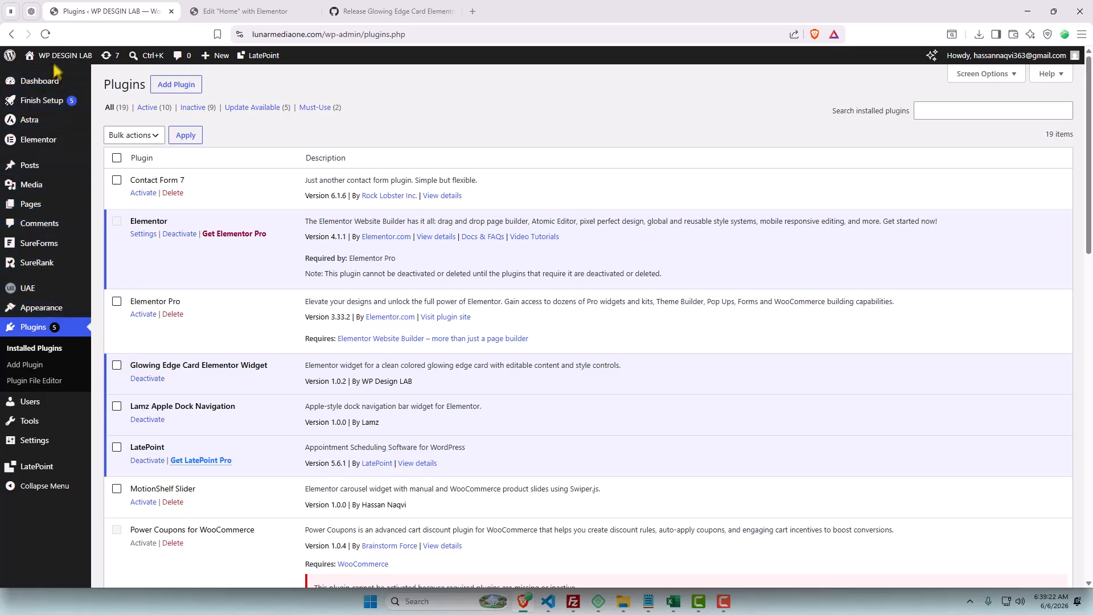
{"action": "mouse_move", "coordinate": [57, 74]}
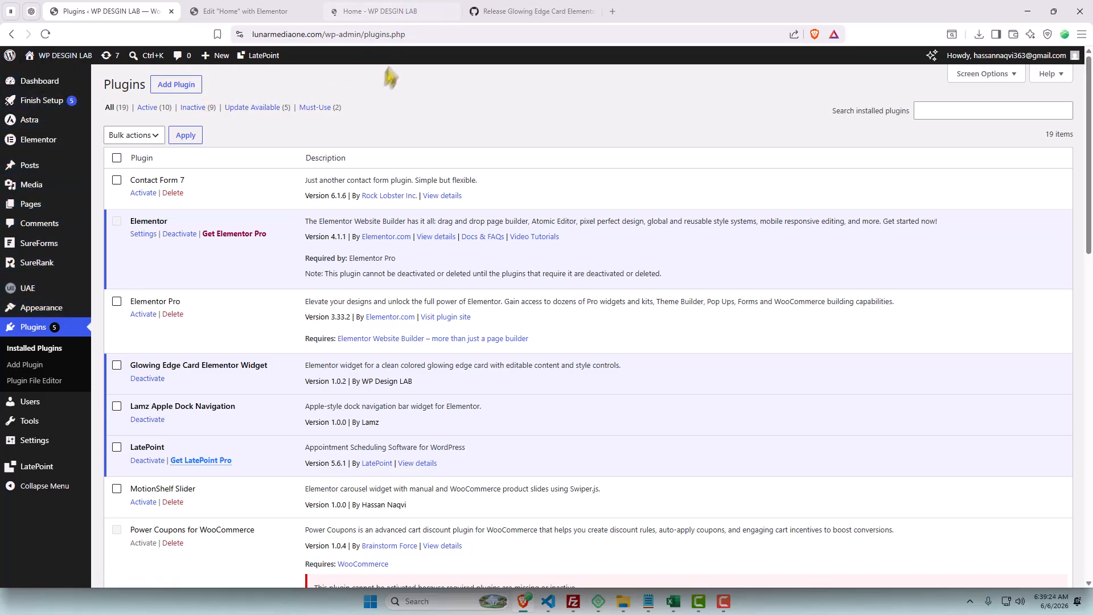
{"action": "left_click", "coordinate": [381, 8]}
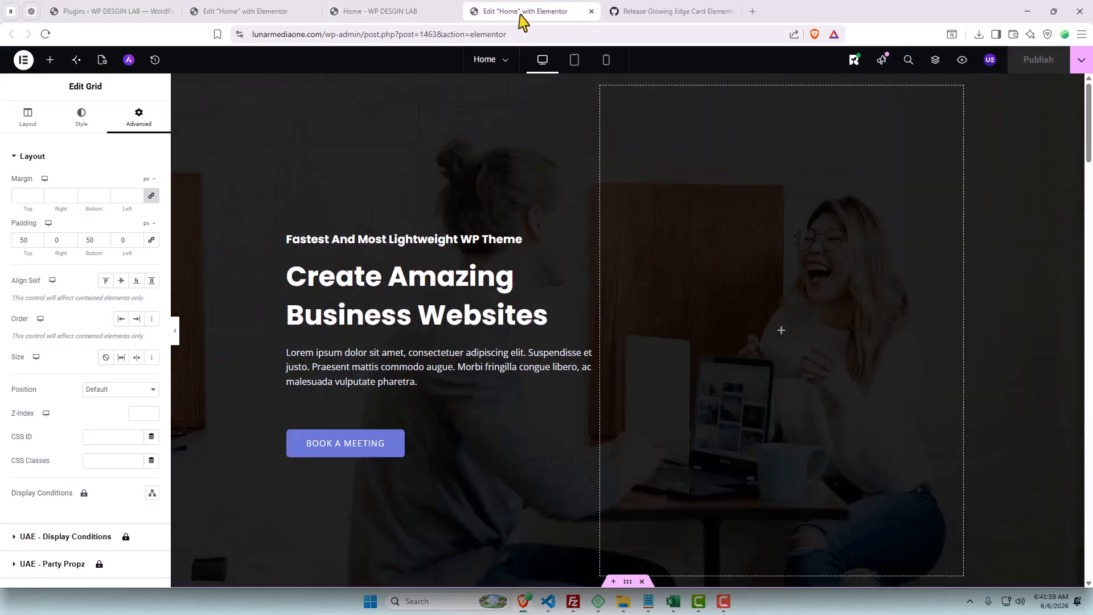
Step: Find the Glowing Edge Card widget and add it to the first cell of the empty three-column grid below the hero
{"action": "scroll", "coordinate": [855, 284], "scroll_direction": "down", "scroll_amount": 8}
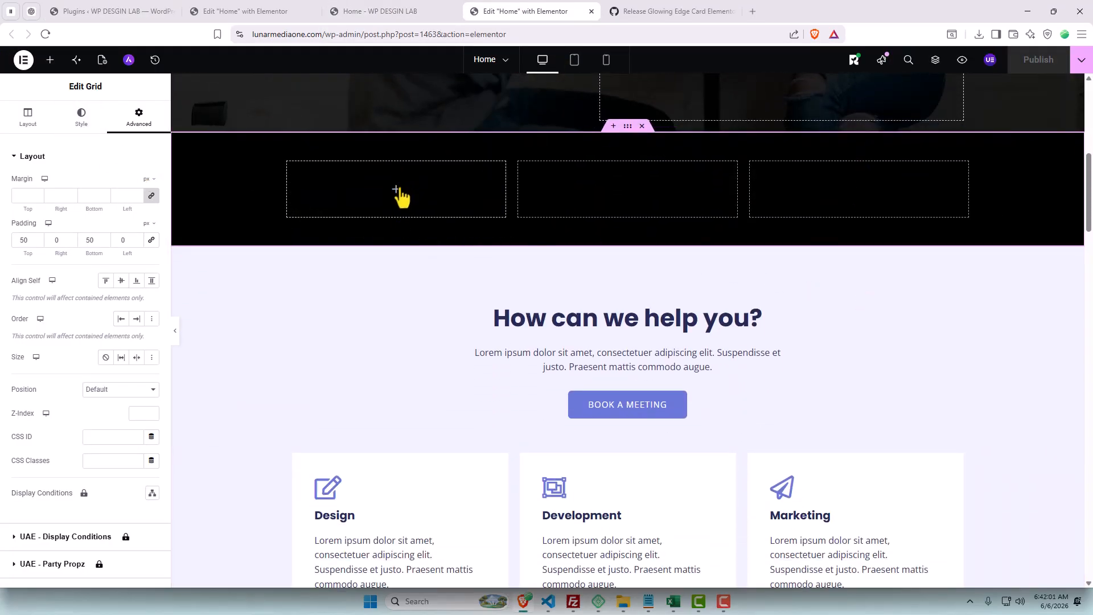
{"action": "left_click", "coordinate": [397, 190]}
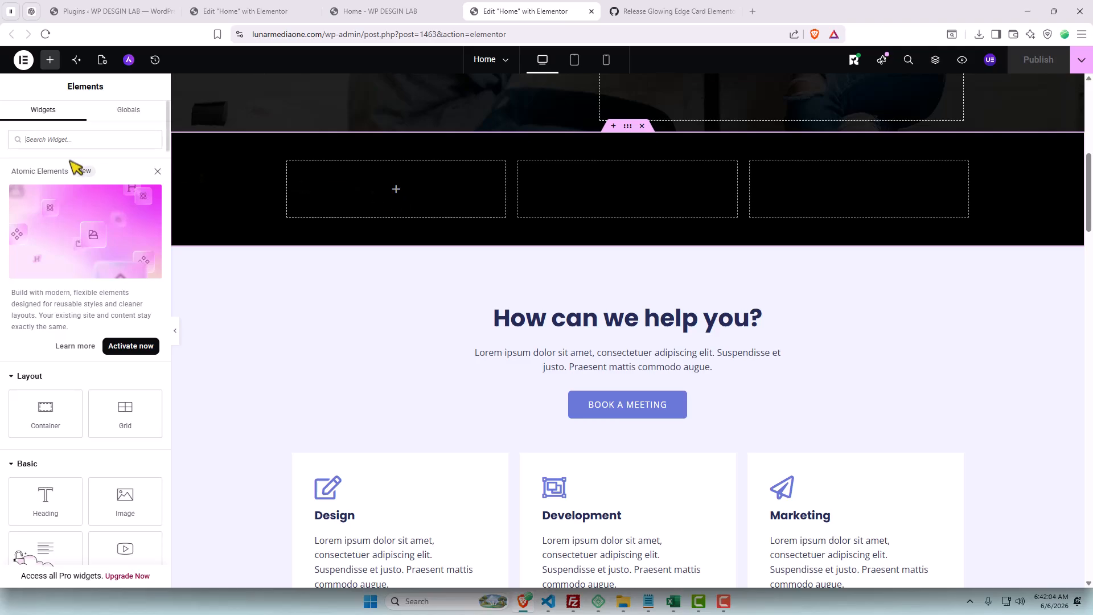
{"action": "type", "text": "glowing"}
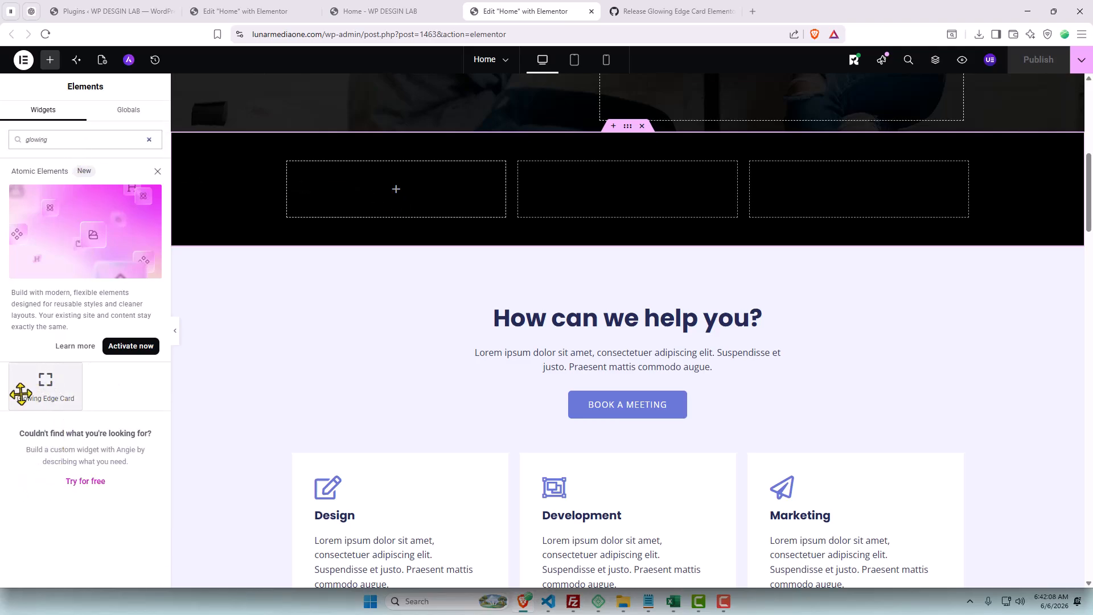
{"action": "left_click_drag", "start_coordinate": [43, 394], "coordinate": [462, 296]}
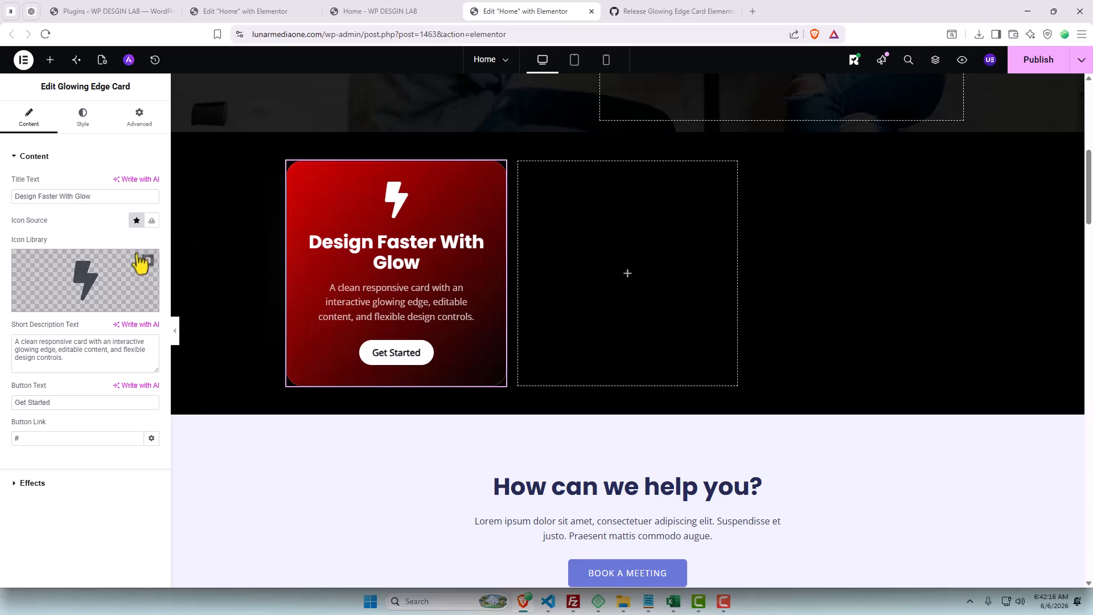
Step: Set the card's title to "Design Faster With Glow Change" and its icon to the Bomb icon from the library
{"action": "mouse_move", "coordinate": [90, 297]}
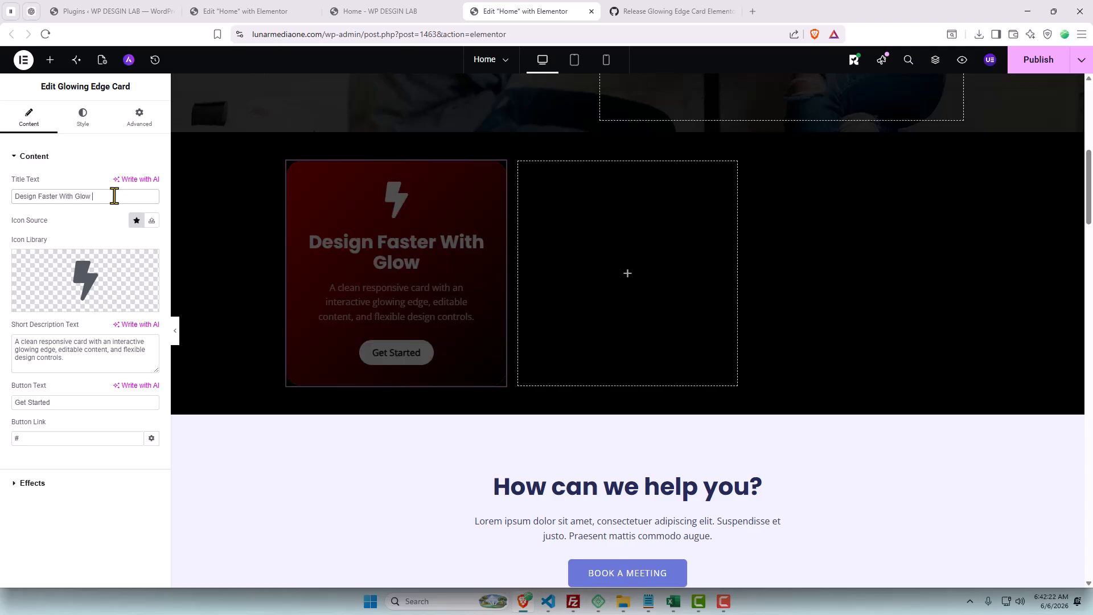
{"action": "type", "text": "Change"}
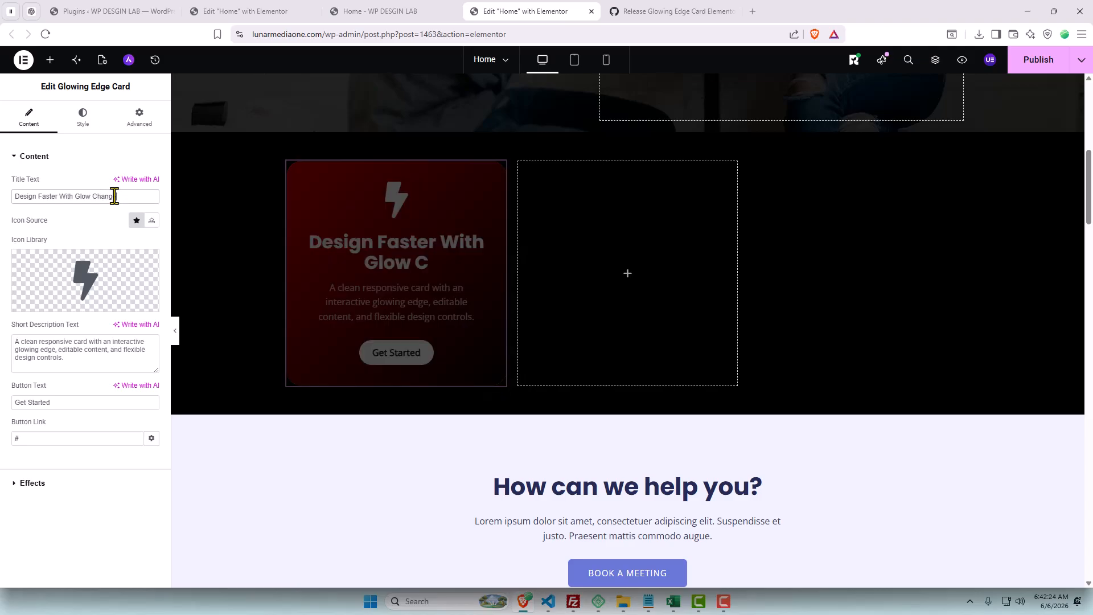
{"action": "left_click", "coordinate": [96, 281]}
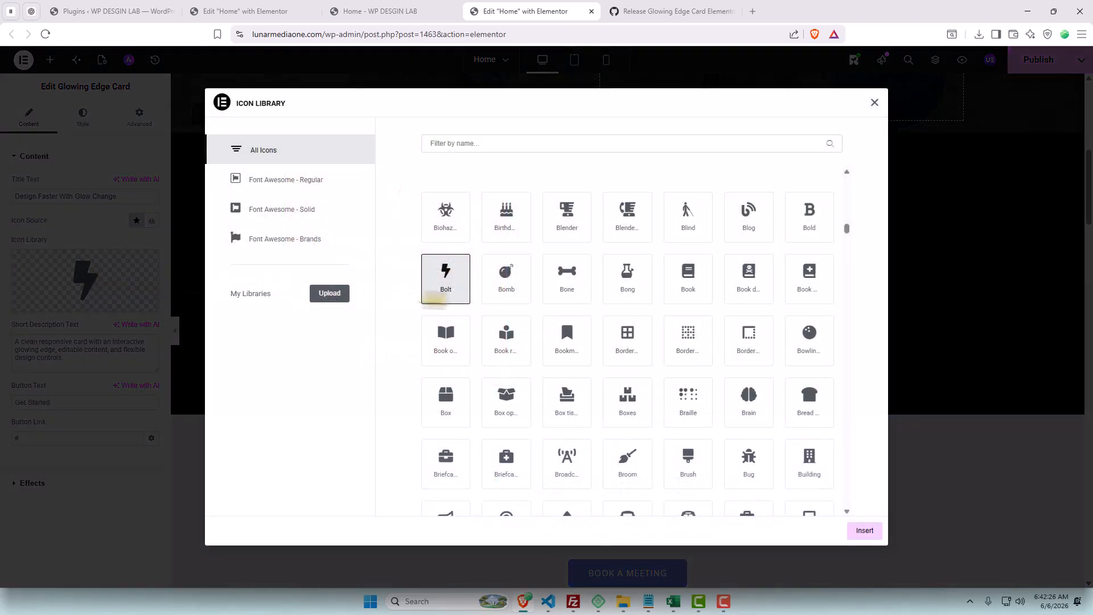
{"action": "left_click", "coordinate": [507, 295]}
{"action": "left_click", "coordinate": [864, 531]}
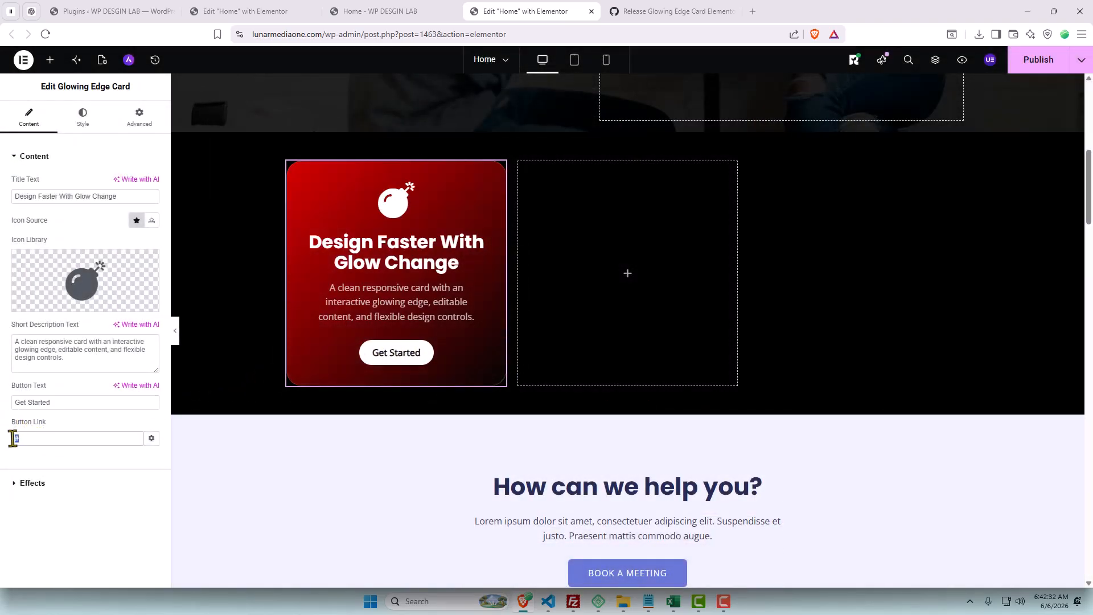
Step: Turn on the card's tilt effect and set its minimum height to 514 px
{"action": "left_click", "coordinate": [34, 483]}
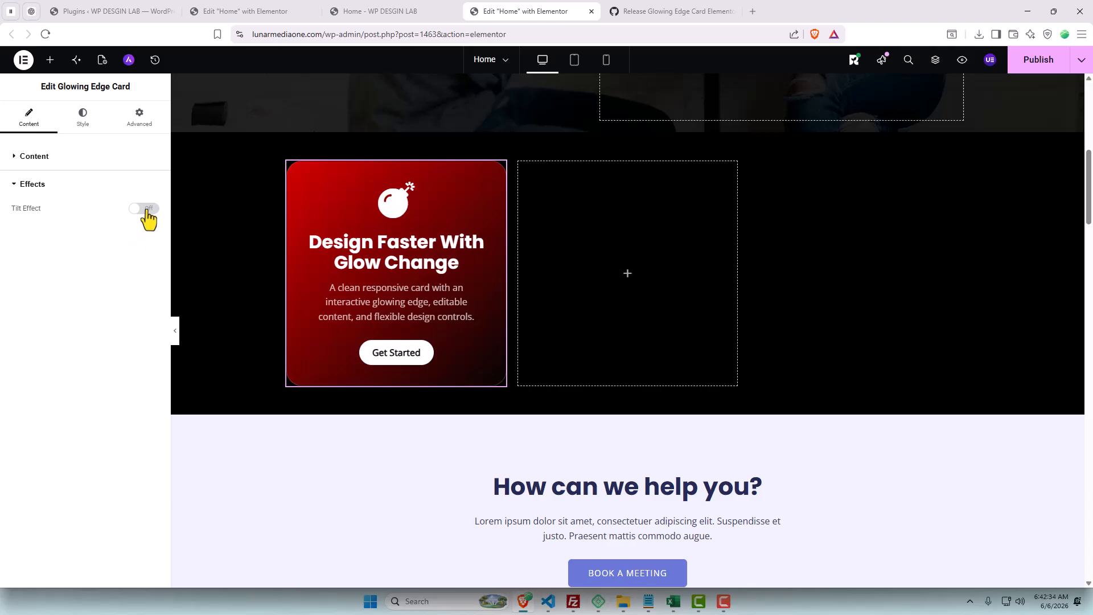
{"action": "left_click", "coordinate": [146, 209]}
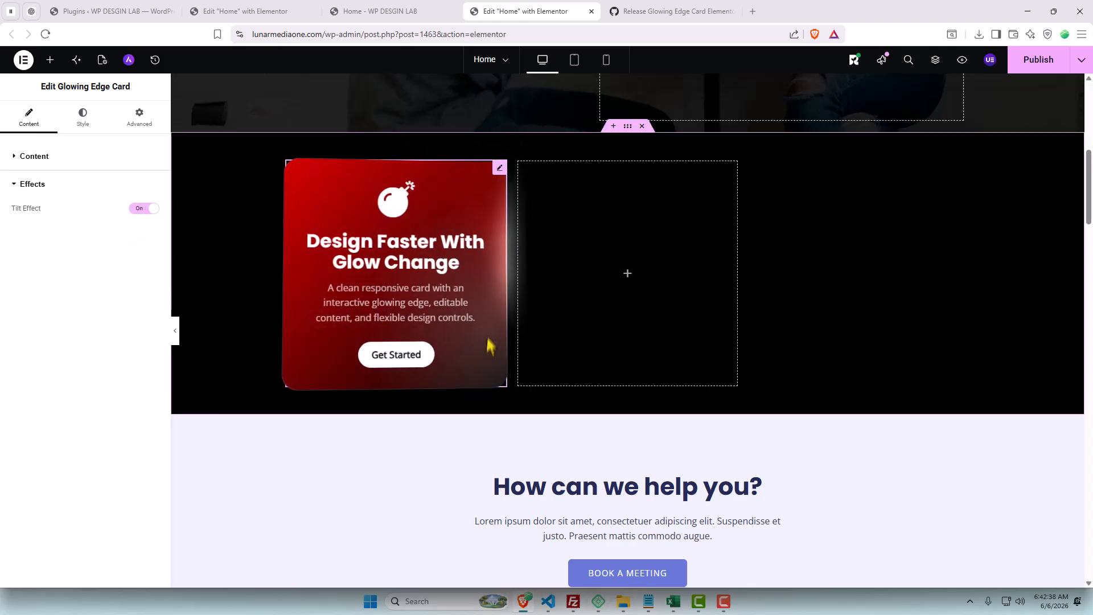
{"action": "left_click", "coordinate": [86, 126]}
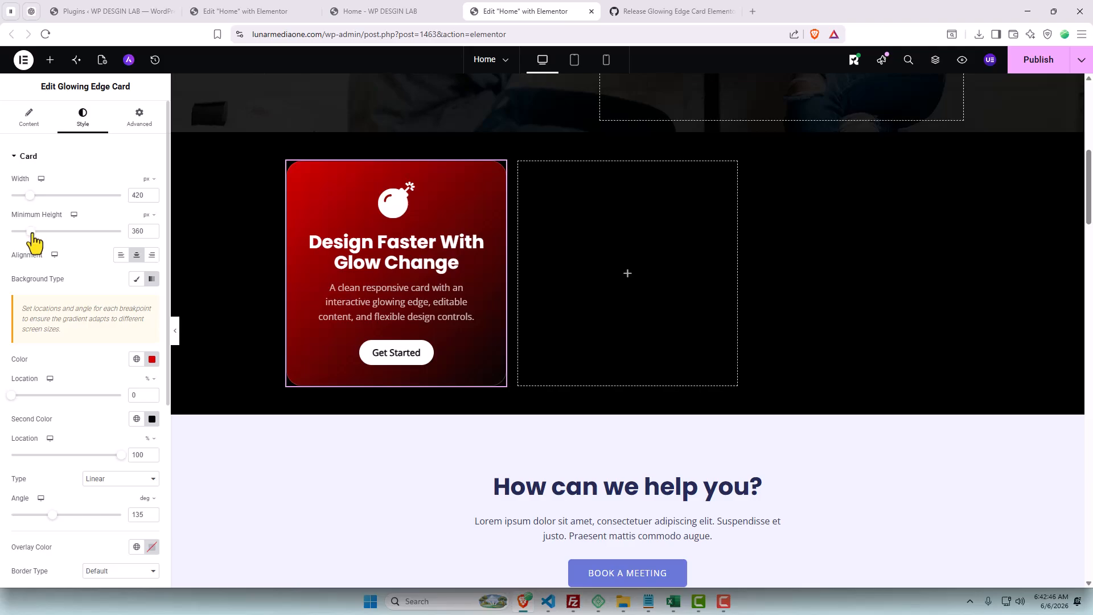
{"action": "left_click_drag", "start_coordinate": [41, 234], "coordinate": [61, 235]}
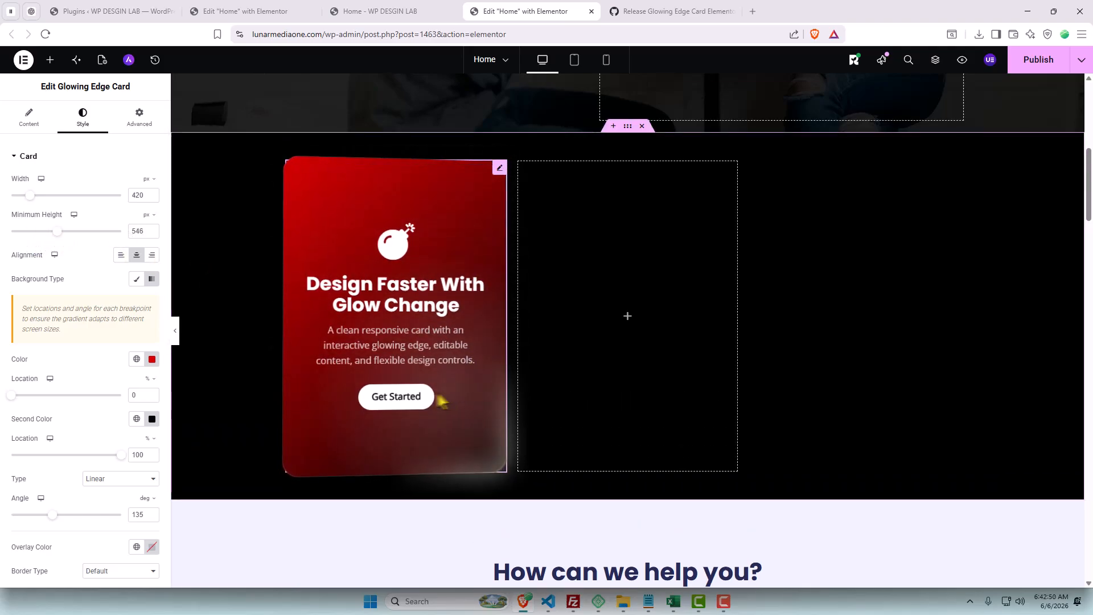
{"action": "left_click_drag", "start_coordinate": [62, 234], "coordinate": [52, 235]}
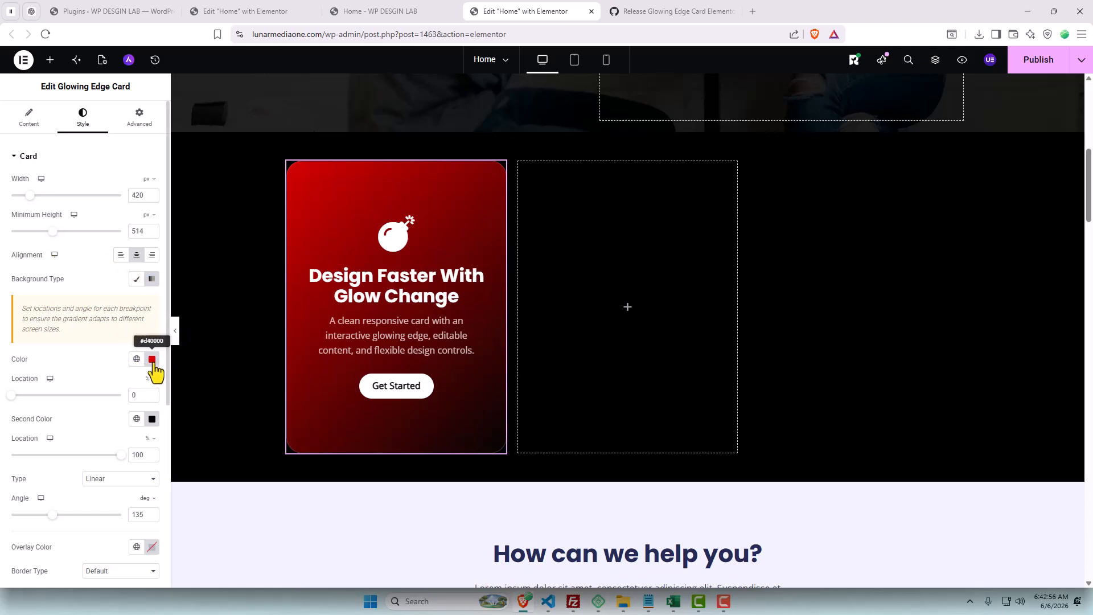
Step: Switch the card's background from gradient to a solid red #D40000 and reduce its opacity to a very faint tint
{"action": "left_click", "coordinate": [137, 280]}
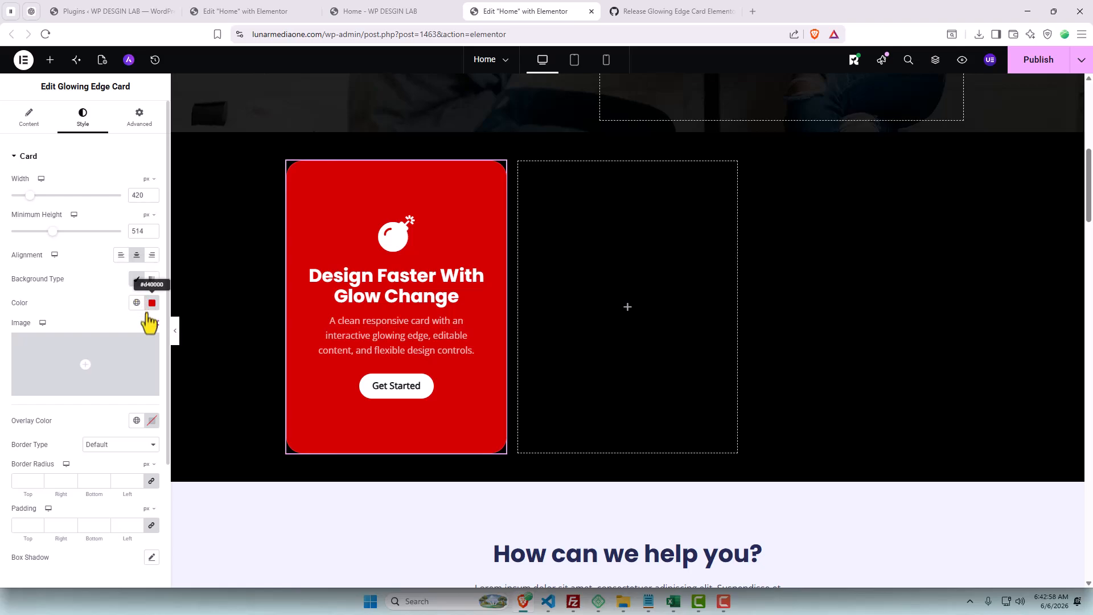
{"action": "left_click", "coordinate": [152, 303]}
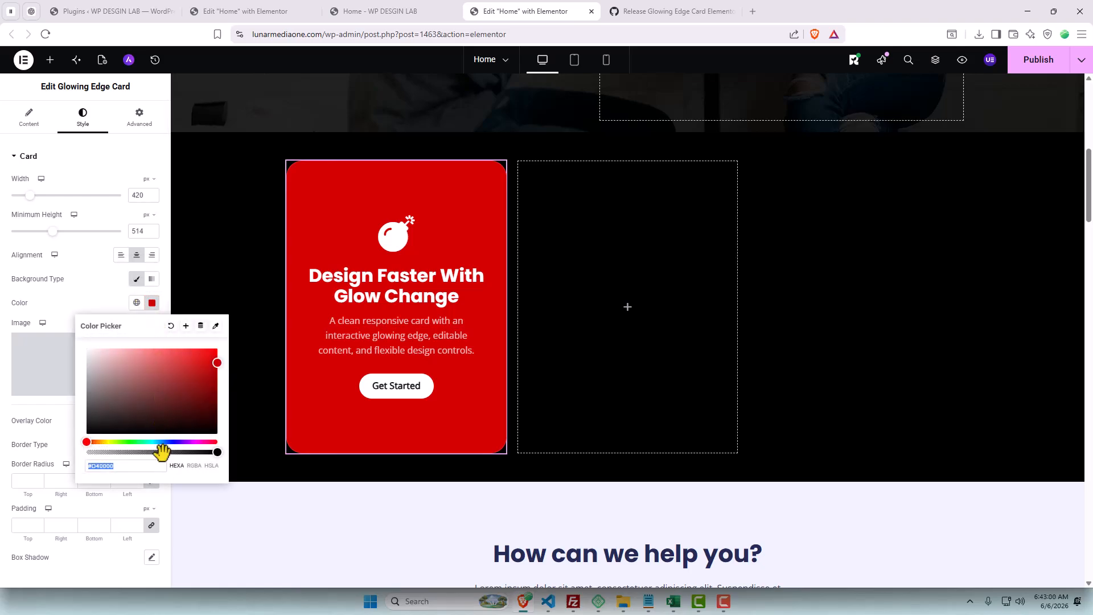
{"action": "left_click_drag", "start_coordinate": [163, 453], "coordinate": [109, 455]}
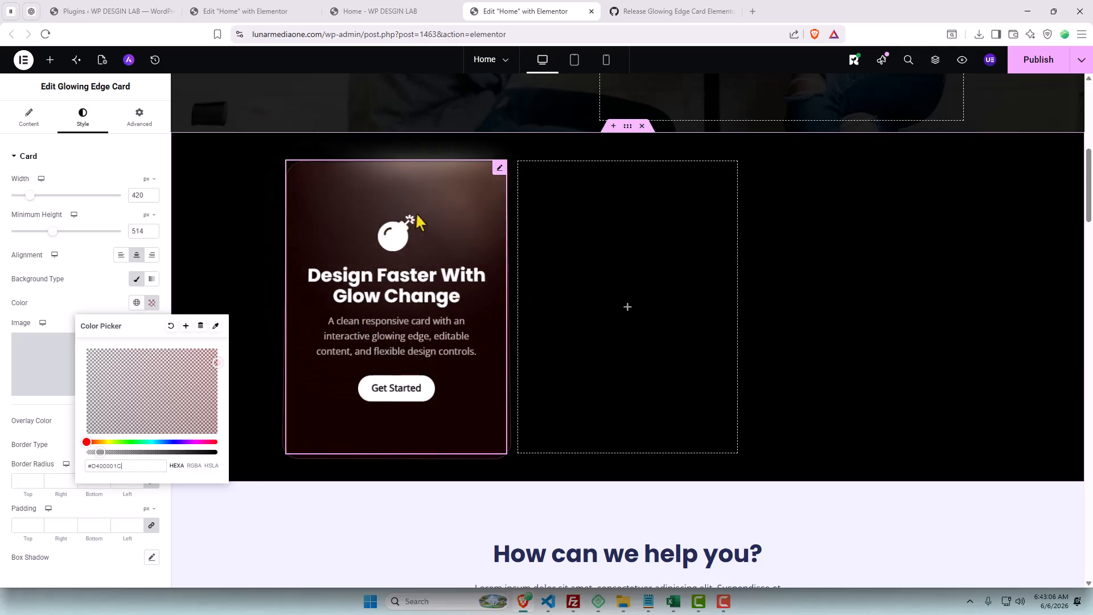
{"action": "left_click", "coordinate": [86, 306]}
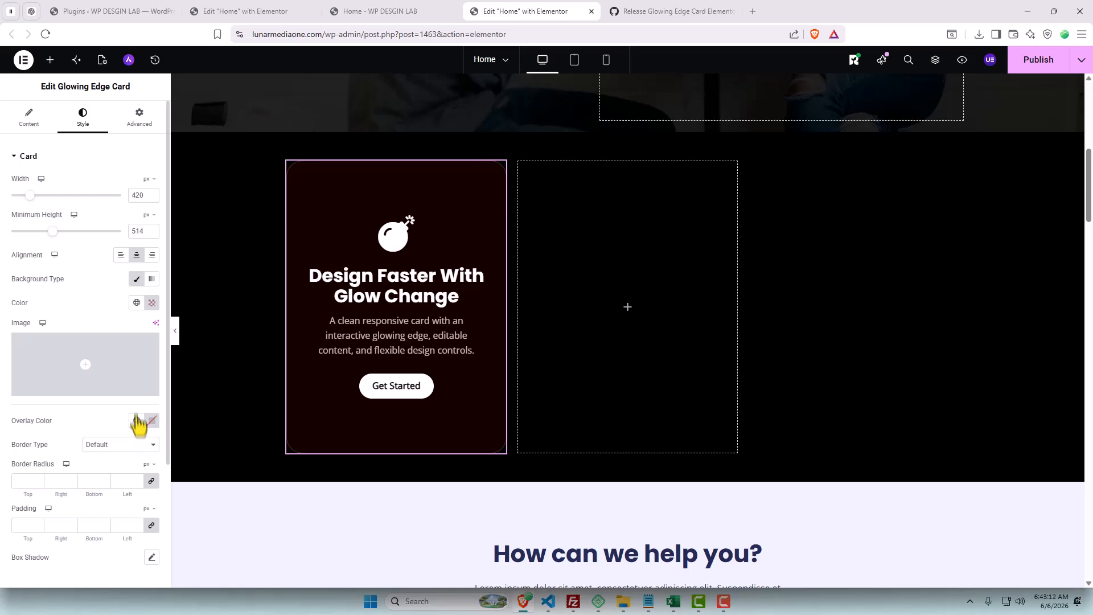
{"action": "mouse_move", "coordinate": [124, 374]}
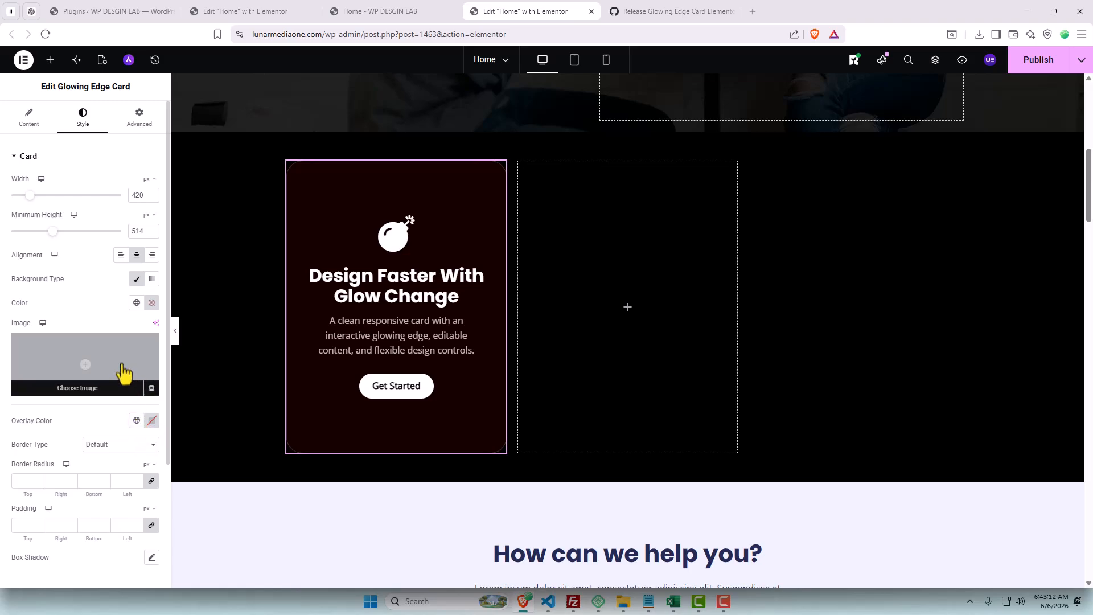
{"action": "left_click", "coordinate": [152, 302]}
{"action": "double_click", "coordinate": [112, 467]}
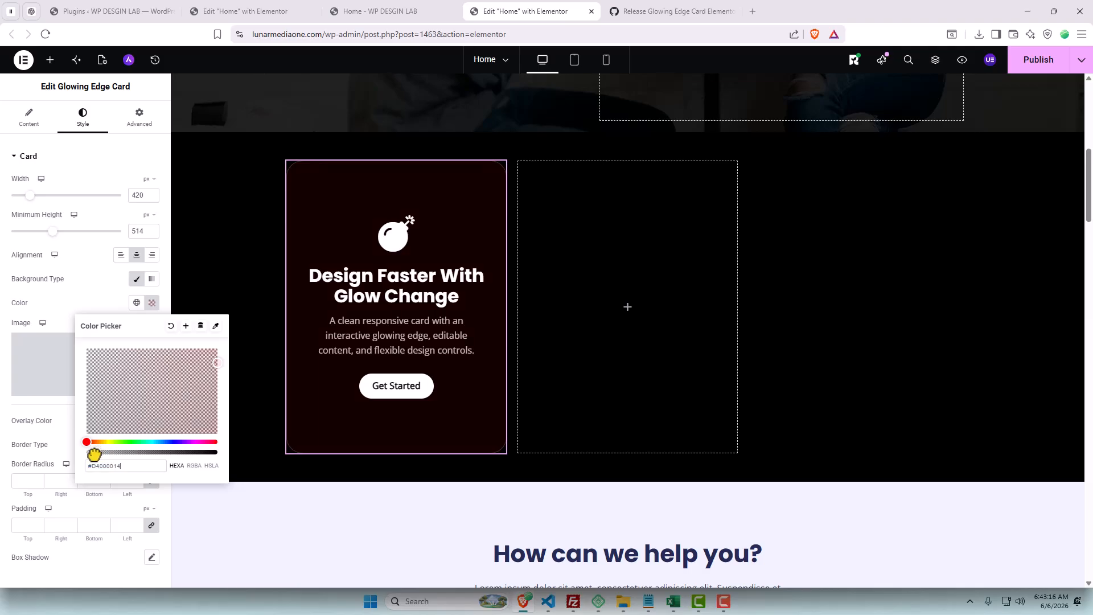
{"action": "left_click", "coordinate": [74, 317]}
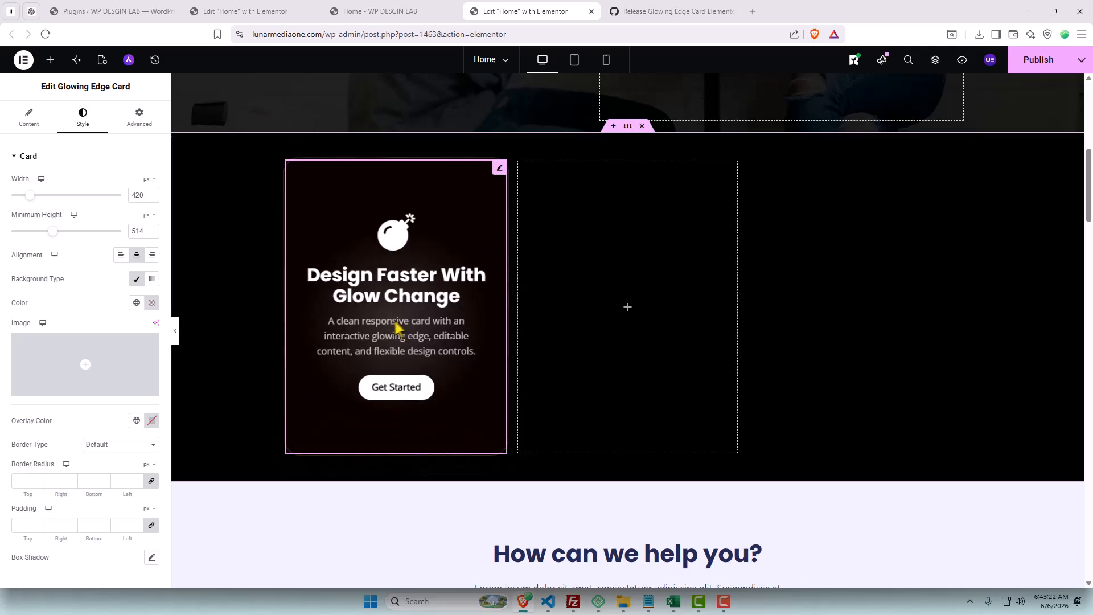
Step: Configure the card's glow effect with glow color #FA3700, secondary glow color #F8F8F8, blur size 25 and opacity 0.85
{"action": "scroll", "coordinate": [129, 338], "scroll_direction": "down", "scroll_amount": 3}
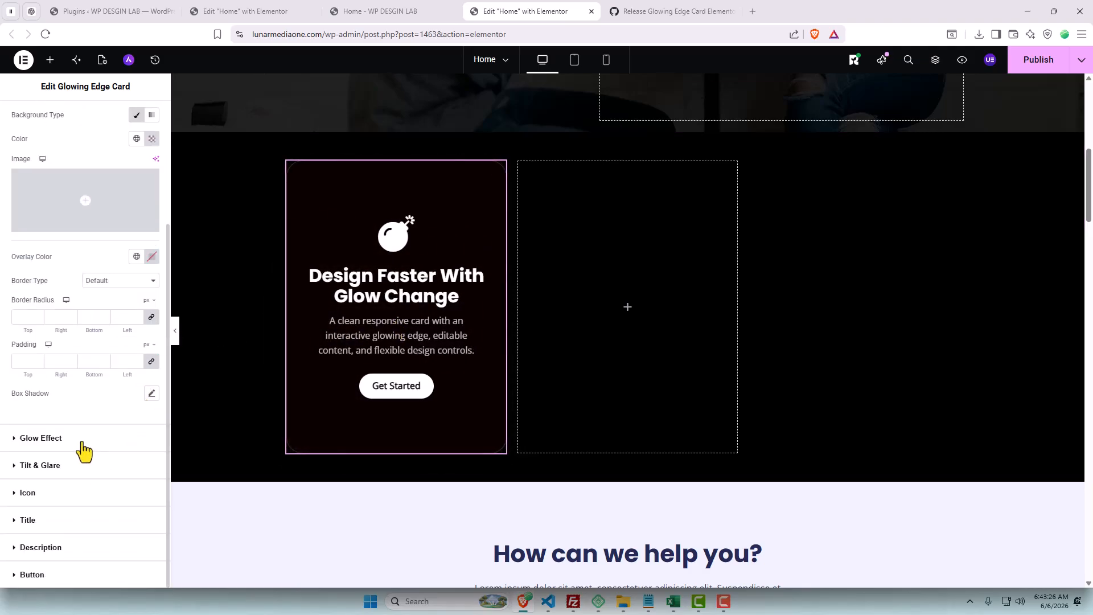
{"action": "left_click", "coordinate": [82, 443]}
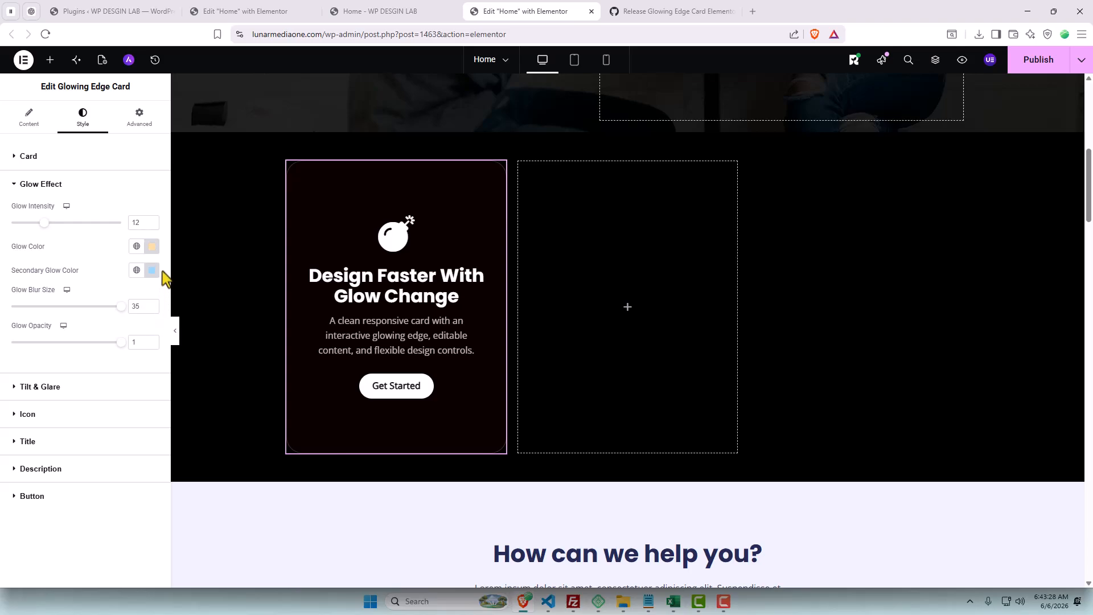
{"action": "left_click", "coordinate": [155, 250]}
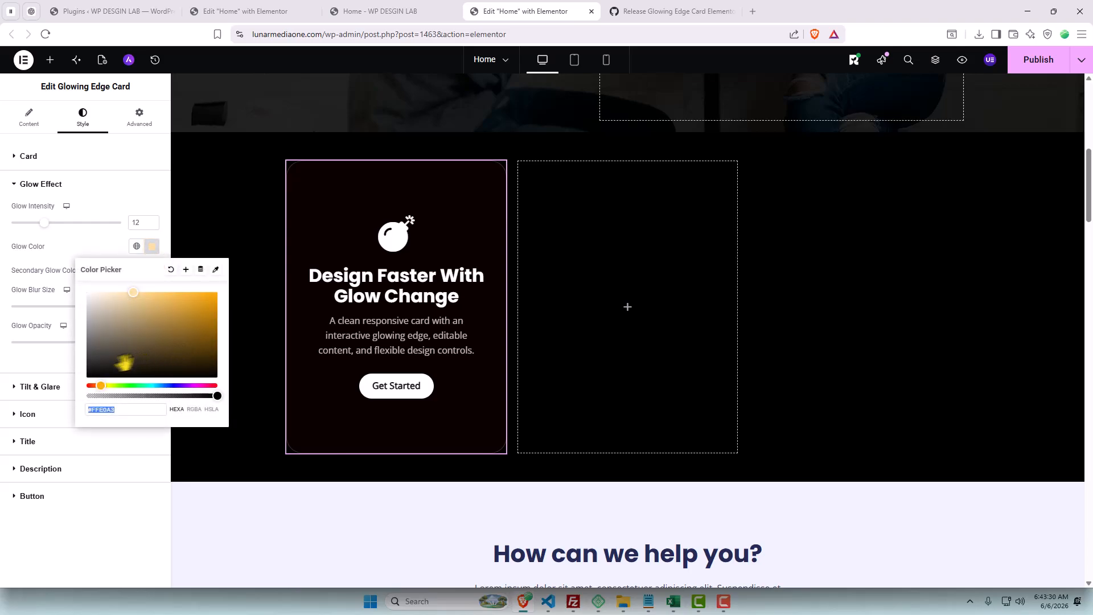
{"action": "left_click_drag", "start_coordinate": [95, 385], "coordinate": [91, 386]}
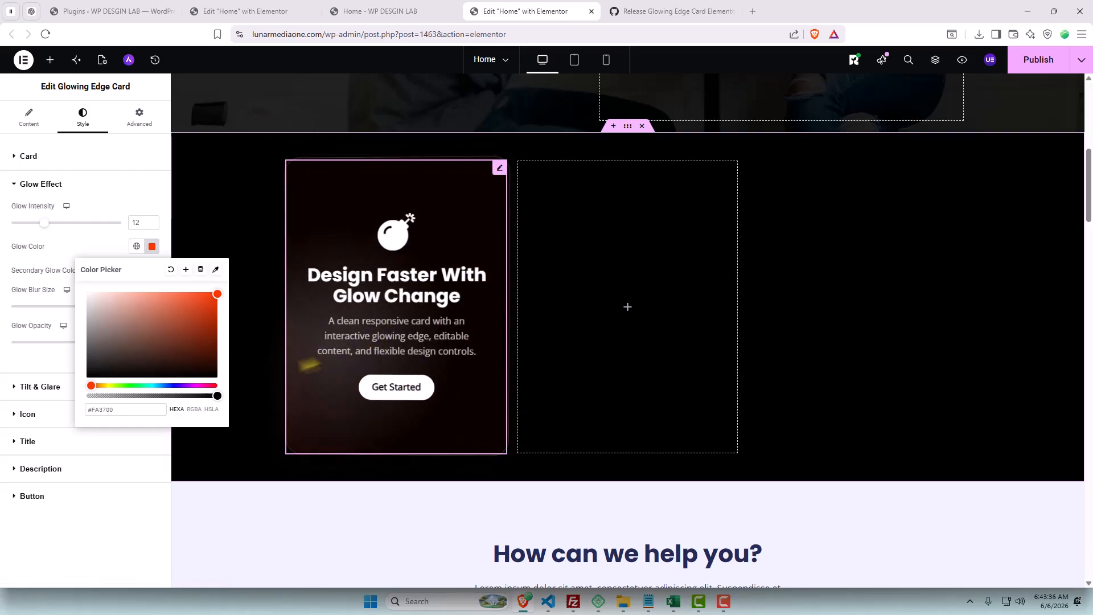
{"action": "left_click", "coordinate": [101, 248]}
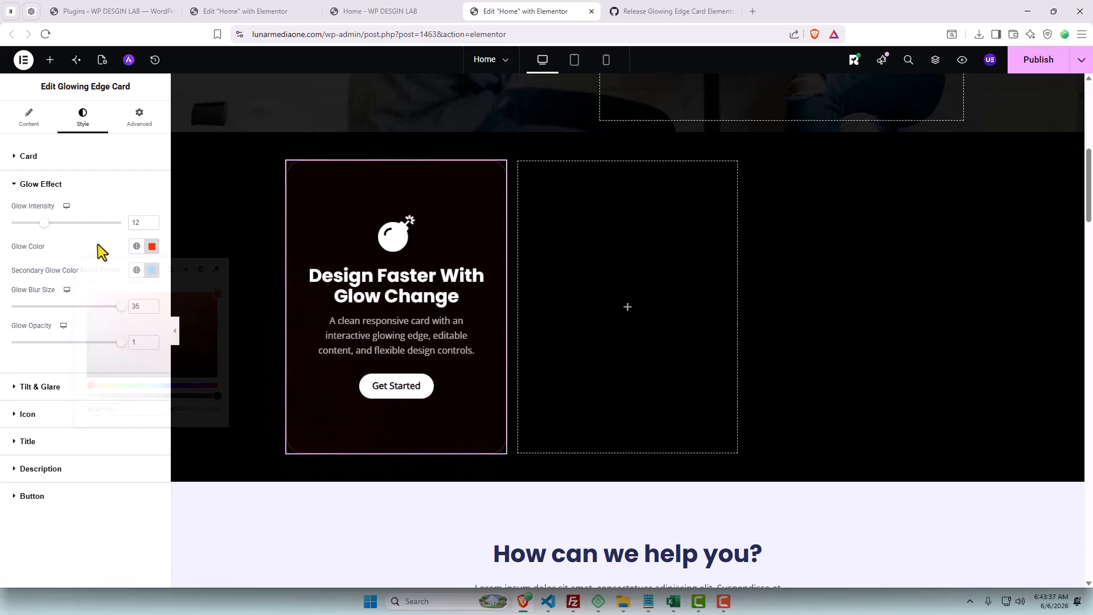
{"action": "left_click", "coordinate": [152, 271]}
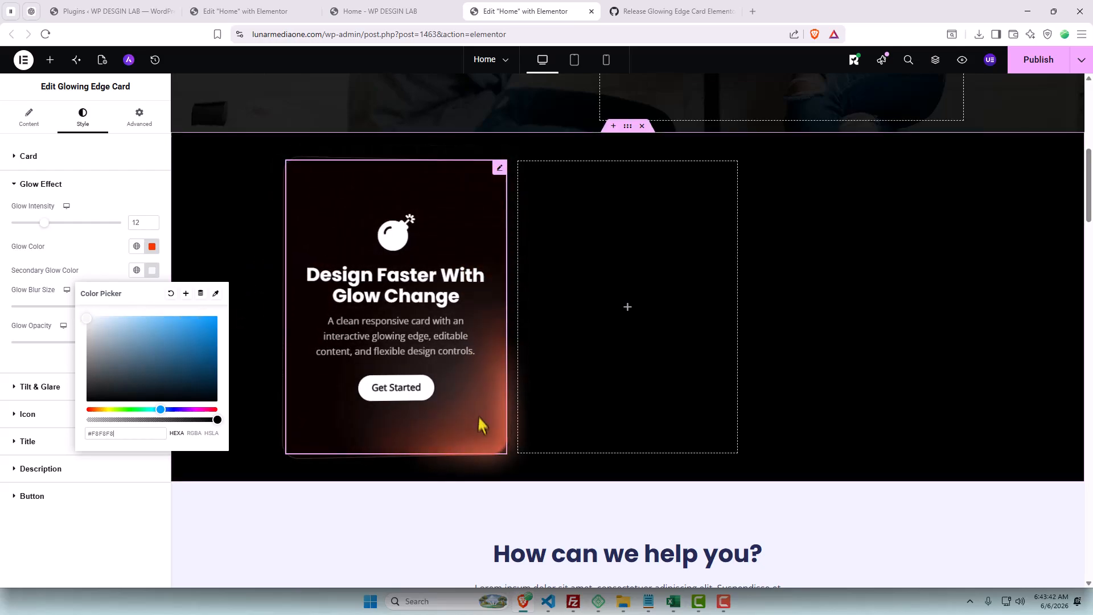
{"action": "left_click", "coordinate": [108, 277]}
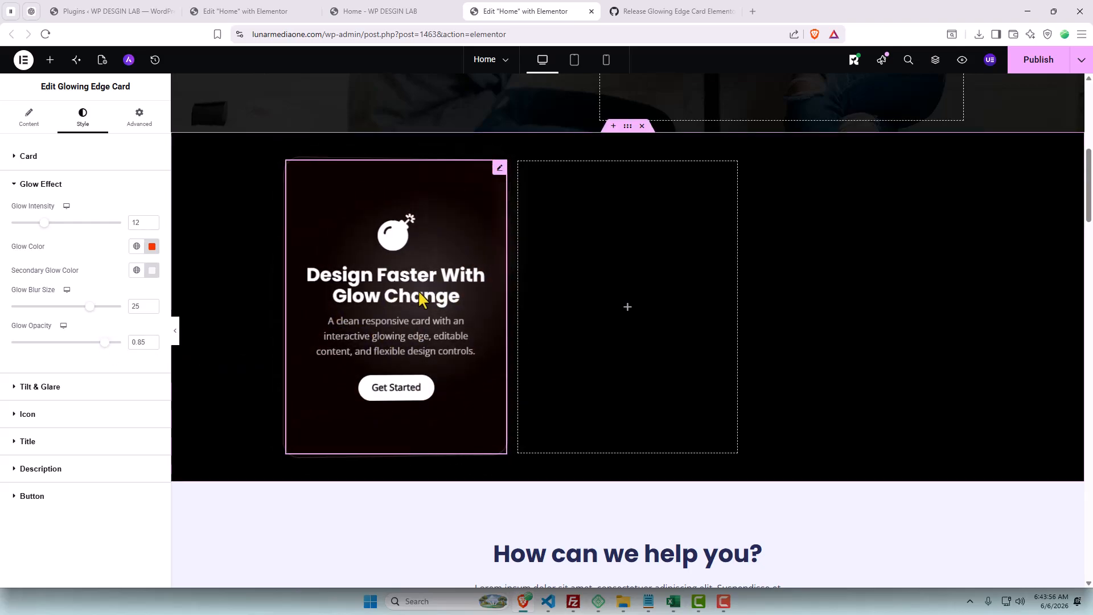
Step: Set the card's glare opacity to 0.5 and its glare color to dark red #8F2626
{"action": "left_click", "coordinate": [81, 395]}
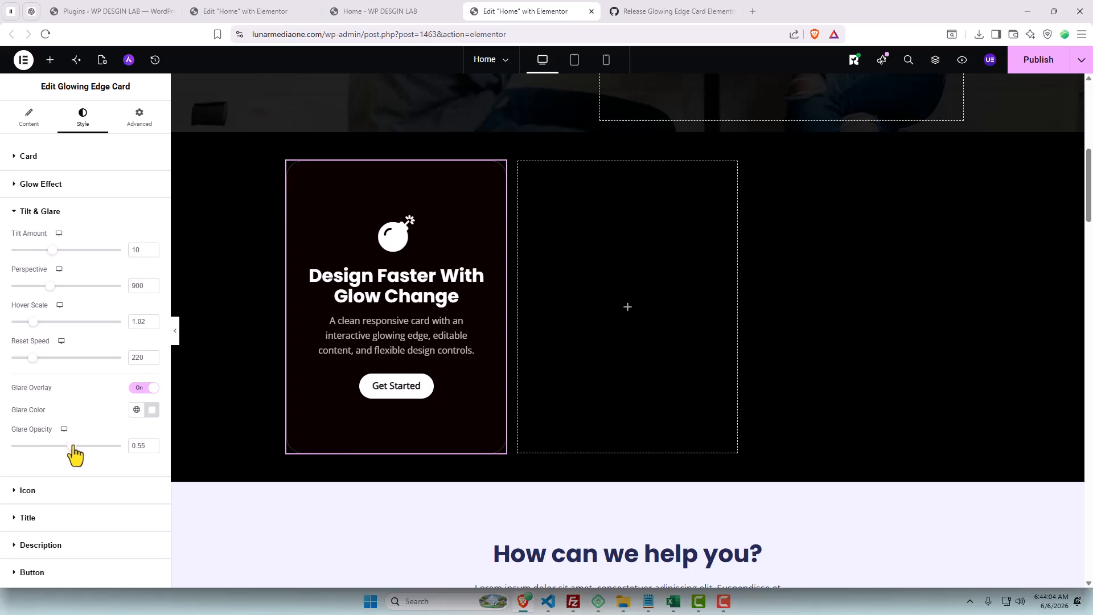
{"action": "left_click_drag", "start_coordinate": [73, 446], "coordinate": [77, 446]}
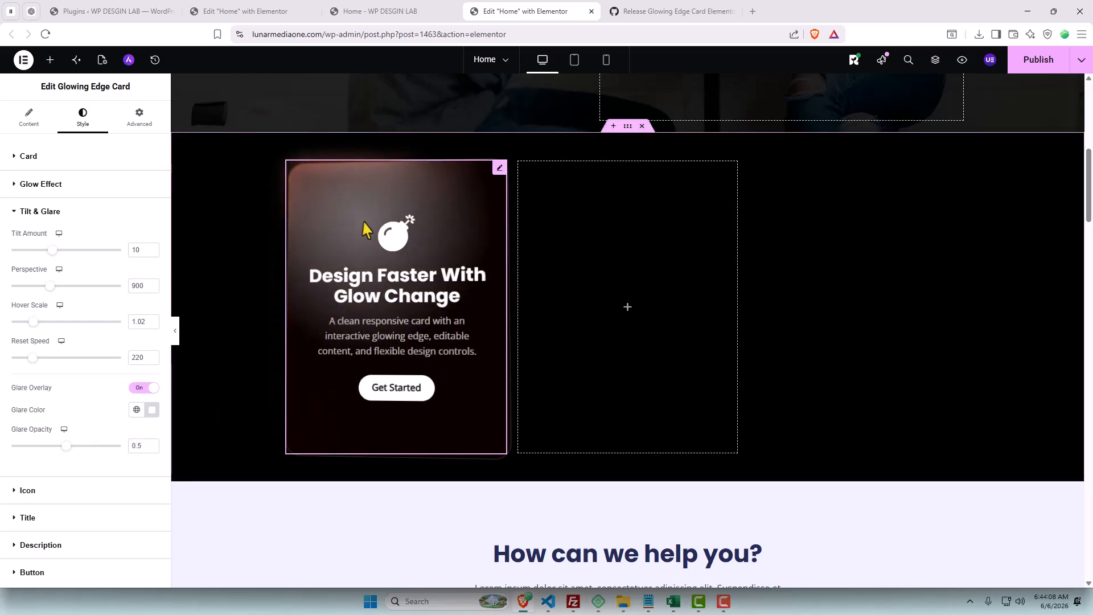
{"action": "left_click", "coordinate": [152, 410]}
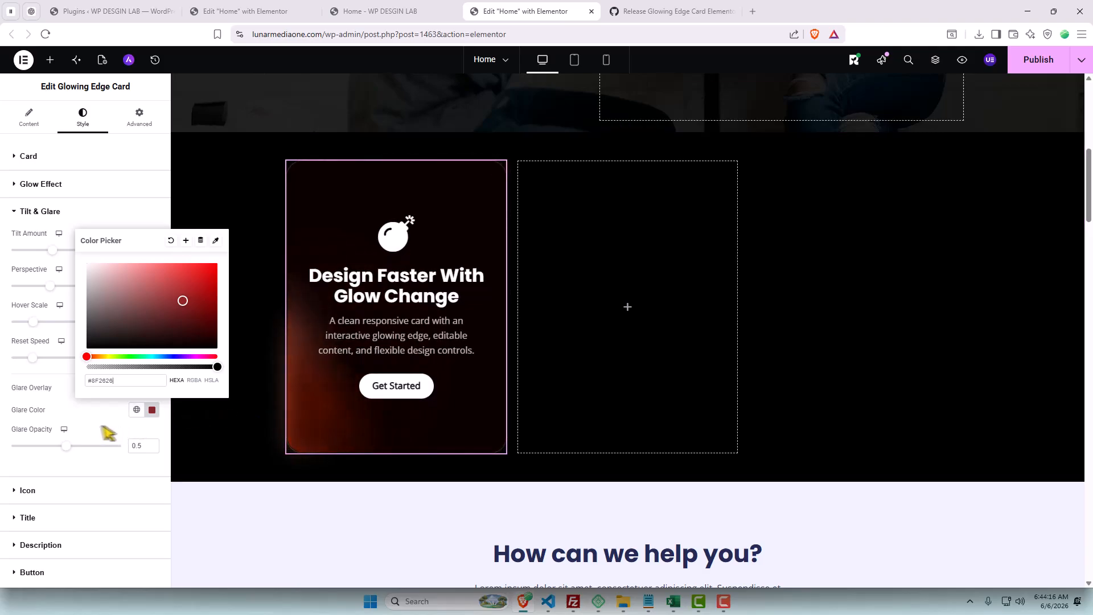
Step: Increase the card's tilt amount slightly in the tilt and glare settings
{"action": "left_click", "coordinate": [84, 435]}
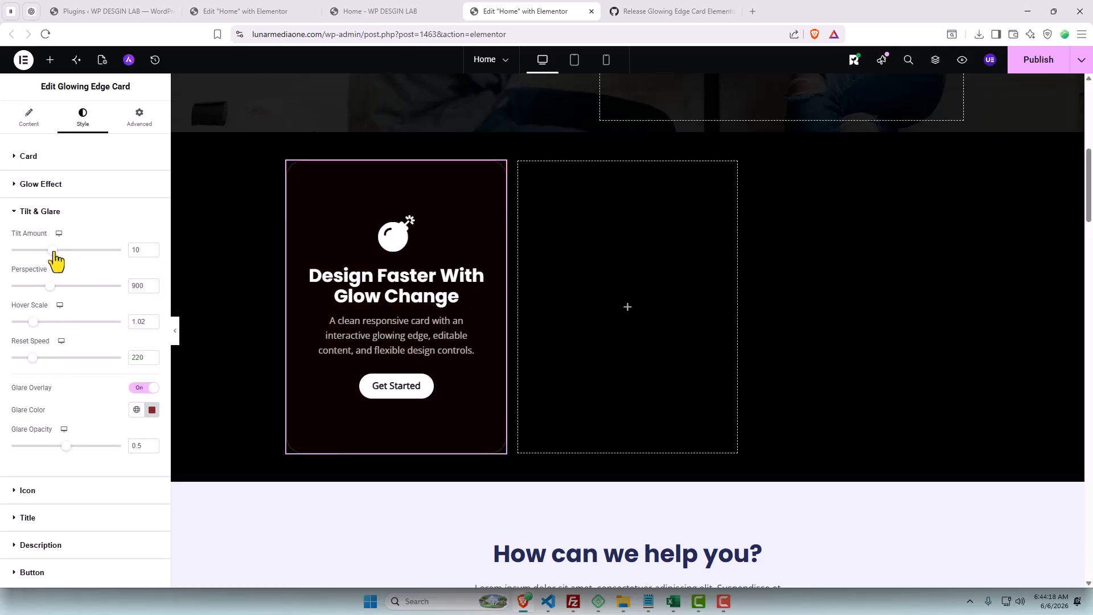
{"action": "left_click_drag", "start_coordinate": [54, 251], "coordinate": [62, 251]}
Step: Set the card's icon size to 79 px and its spacing to 46 px
{"action": "left_click", "coordinate": [60, 504]}
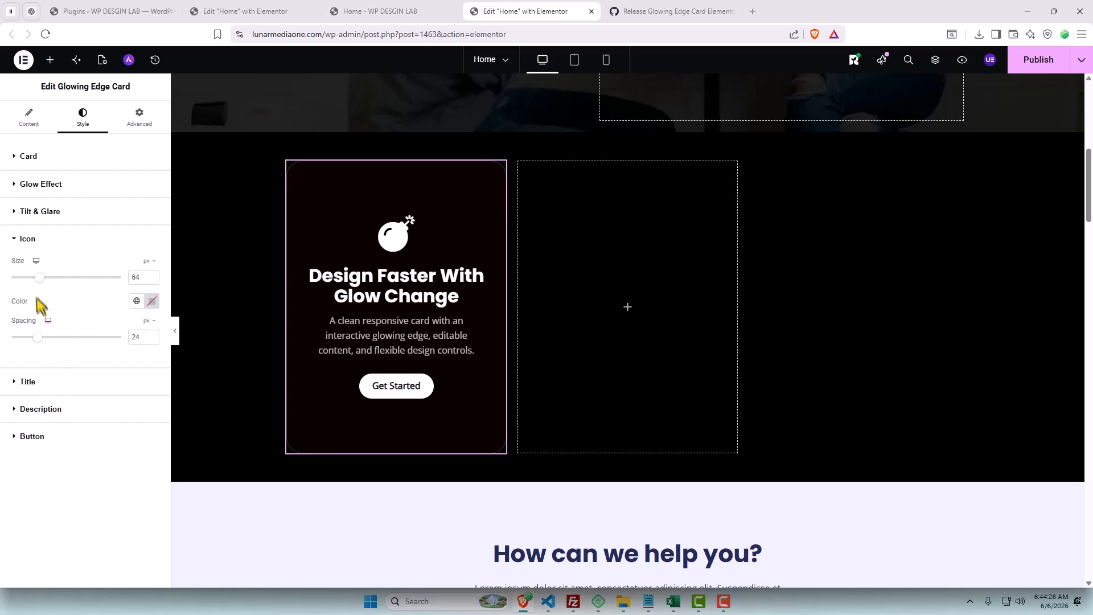
{"action": "left_click_drag", "start_coordinate": [40, 278], "coordinate": [50, 277]}
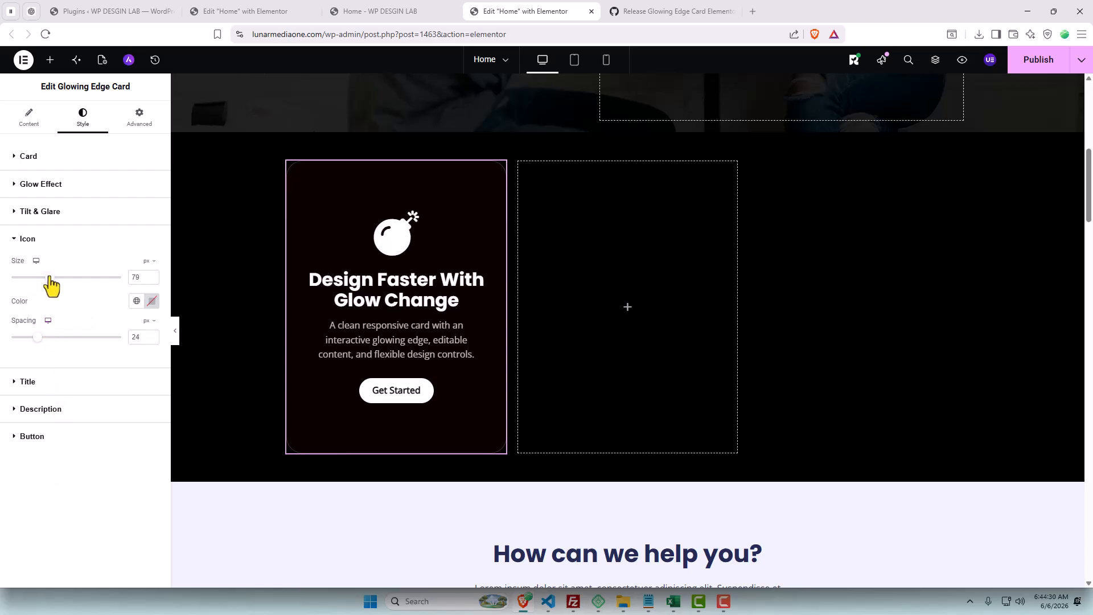
{"action": "left_click_drag", "start_coordinate": [39, 341], "coordinate": [64, 342]}
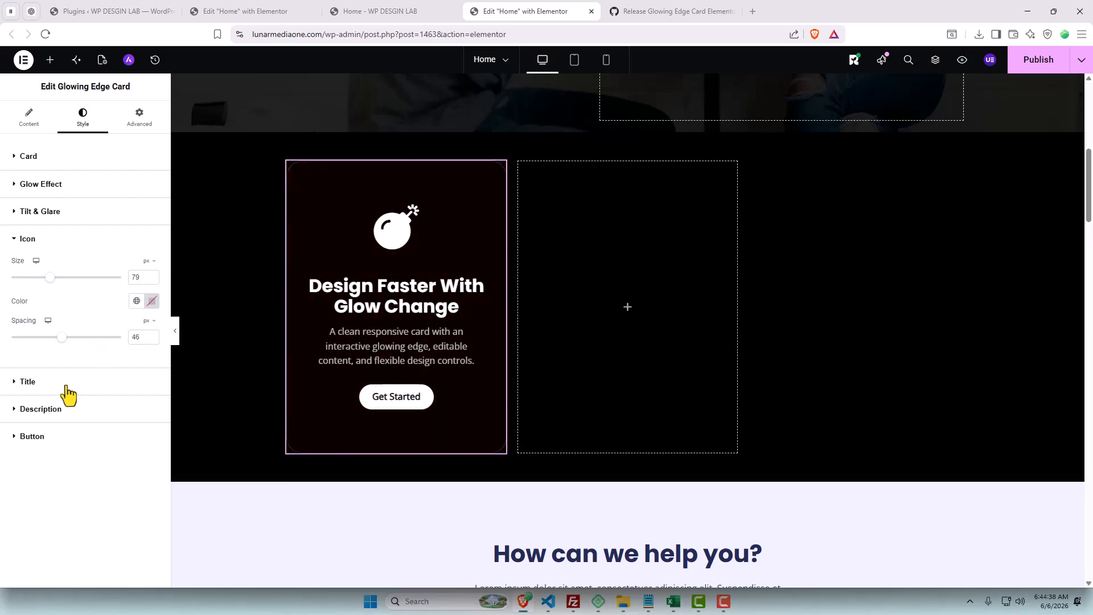
Step: Set the card title's font size to 29 px and its weight to 500 (Medium)
{"action": "left_click", "coordinate": [27, 382]}
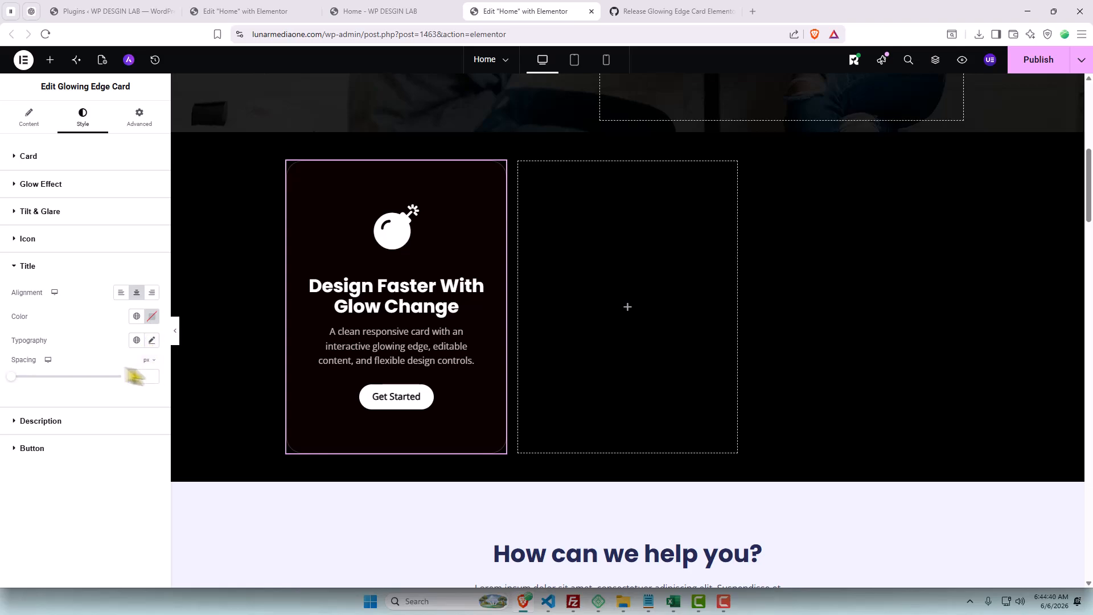
{"action": "left_click", "coordinate": [152, 341]}
{"action": "left_click_drag", "start_coordinate": [19, 434], "coordinate": [33, 430]}
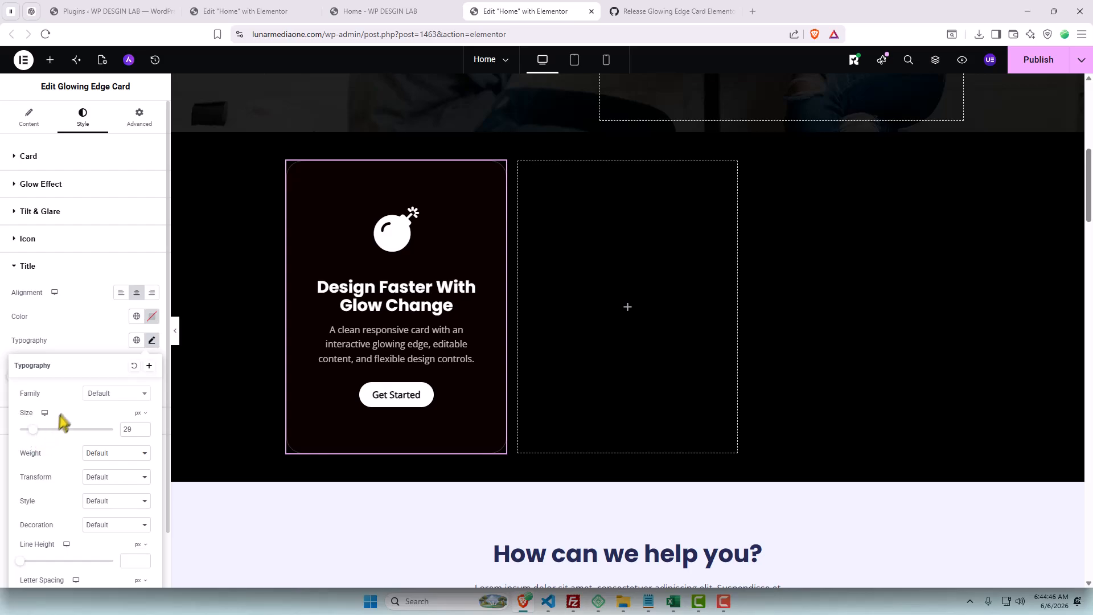
{"action": "left_click", "coordinate": [111, 455]}
{"action": "left_click", "coordinate": [125, 348]}
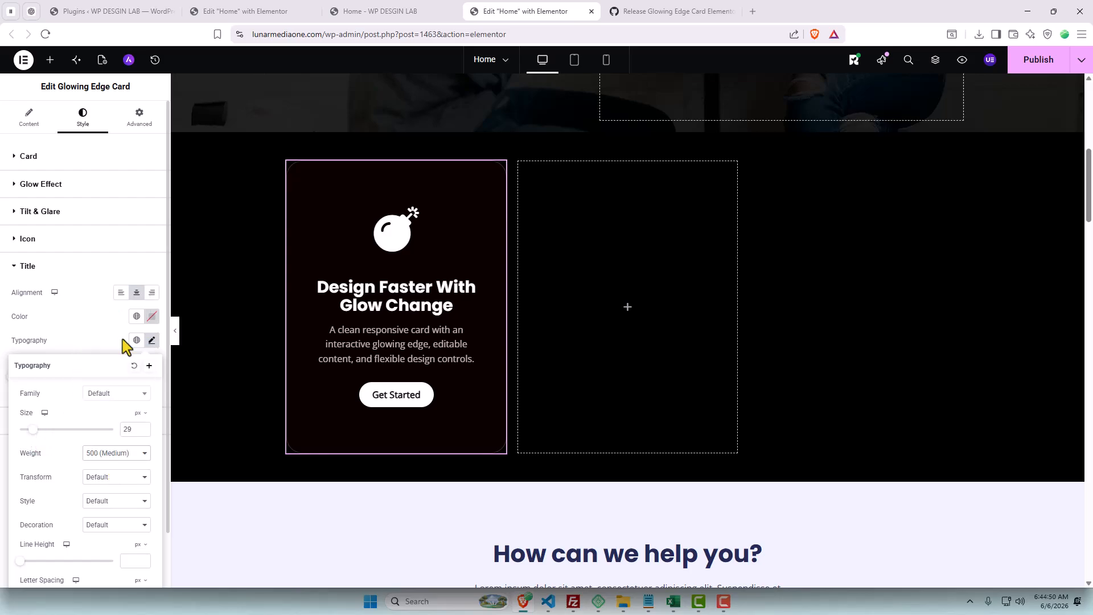
{"action": "left_click", "coordinate": [113, 462]}
{"action": "left_click", "coordinate": [127, 340]}
Step: Set the spacing of the card's description to 37 px
{"action": "left_click", "coordinate": [98, 340]}
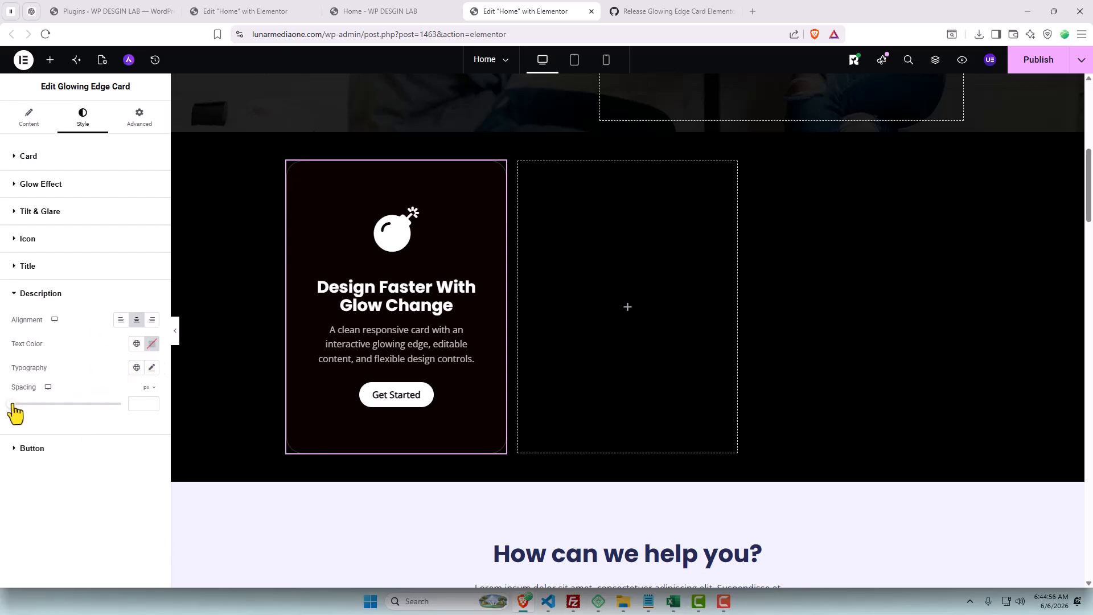
{"action": "left_click_drag", "start_coordinate": [12, 403], "coordinate": [17, 403]}
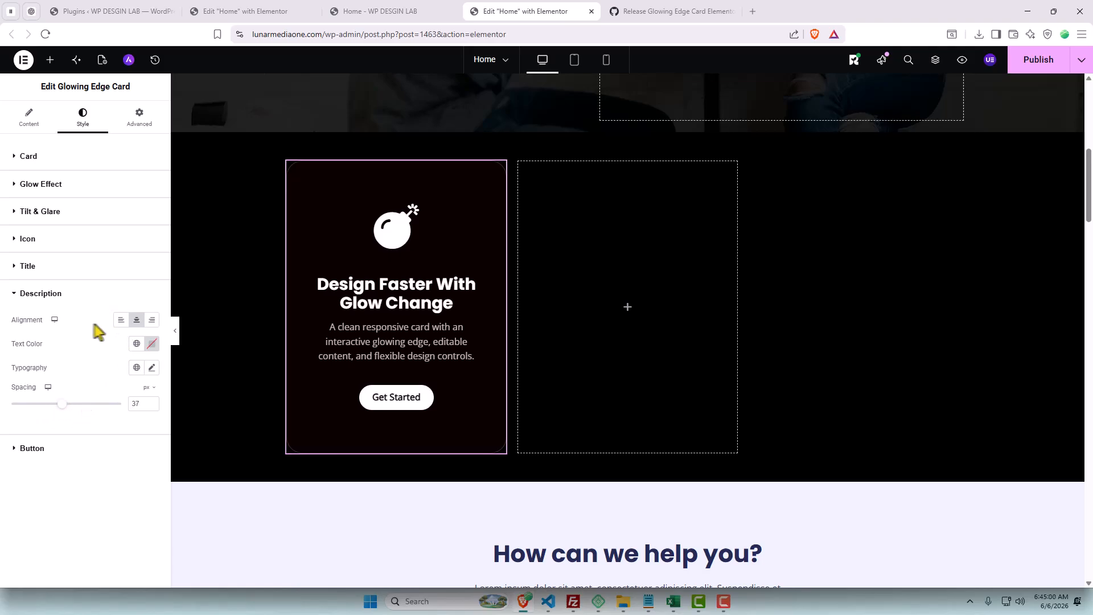
Step: Duplicate the styled Glowing Edge Card twice to fill the remaining two columns of the grid
{"action": "right_click", "coordinate": [374, 247]}
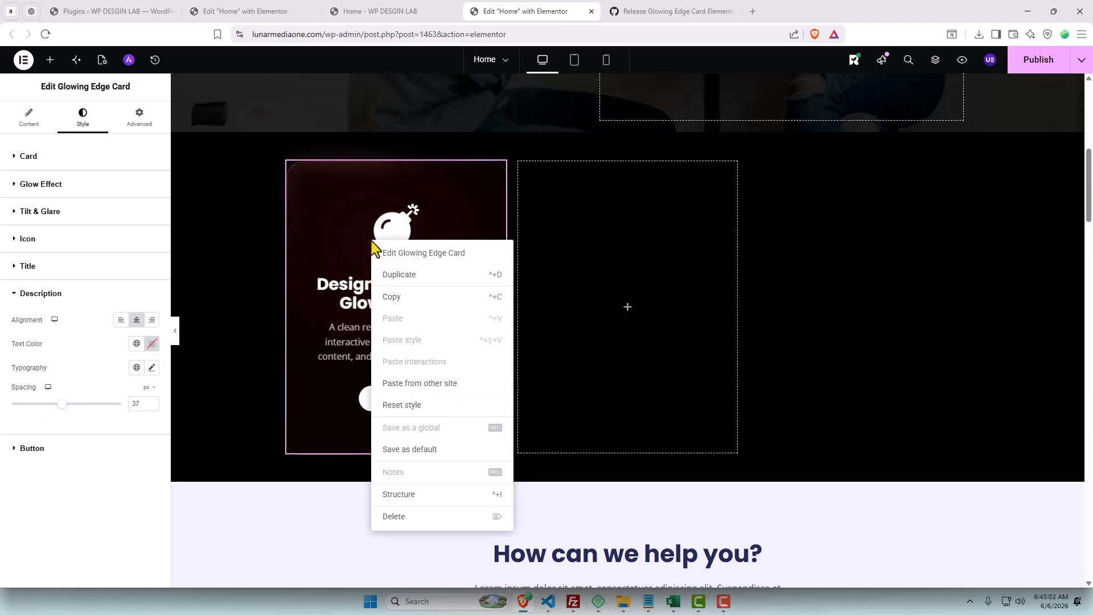
{"action": "left_click", "coordinate": [399, 276]}
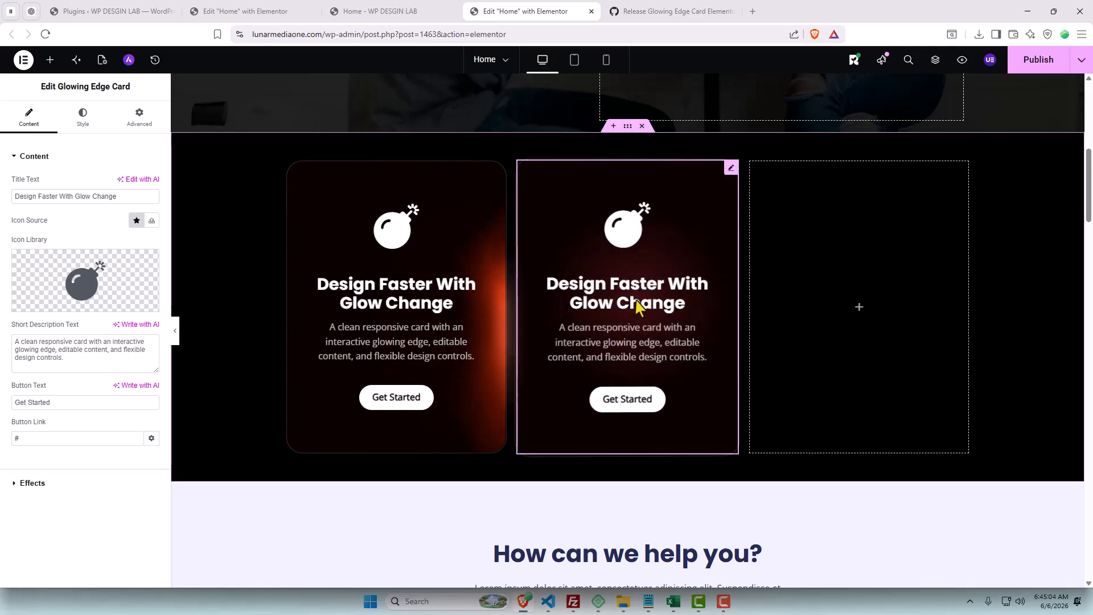
{"action": "right_click", "coordinate": [639, 304]}
{"action": "left_click", "coordinate": [665, 332]}
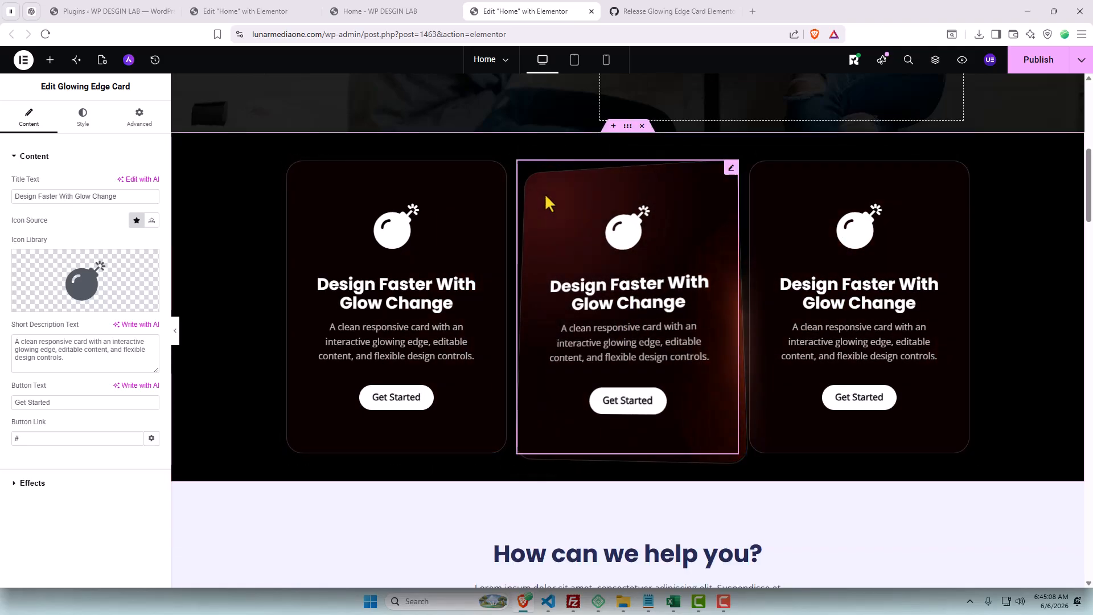
Step: Change the glow color of the middle card to pink #FA6BD2
{"action": "left_click", "coordinate": [86, 129]}
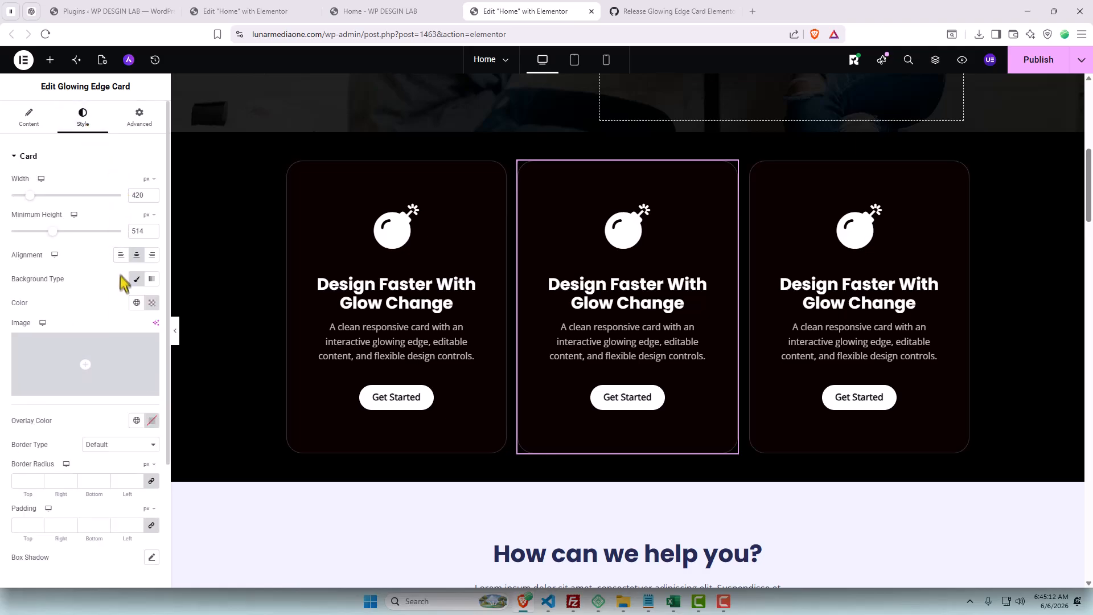
{"action": "scroll", "coordinate": [120, 354], "scroll_direction": "down", "scroll_amount": 3}
{"action": "left_click", "coordinate": [85, 440]}
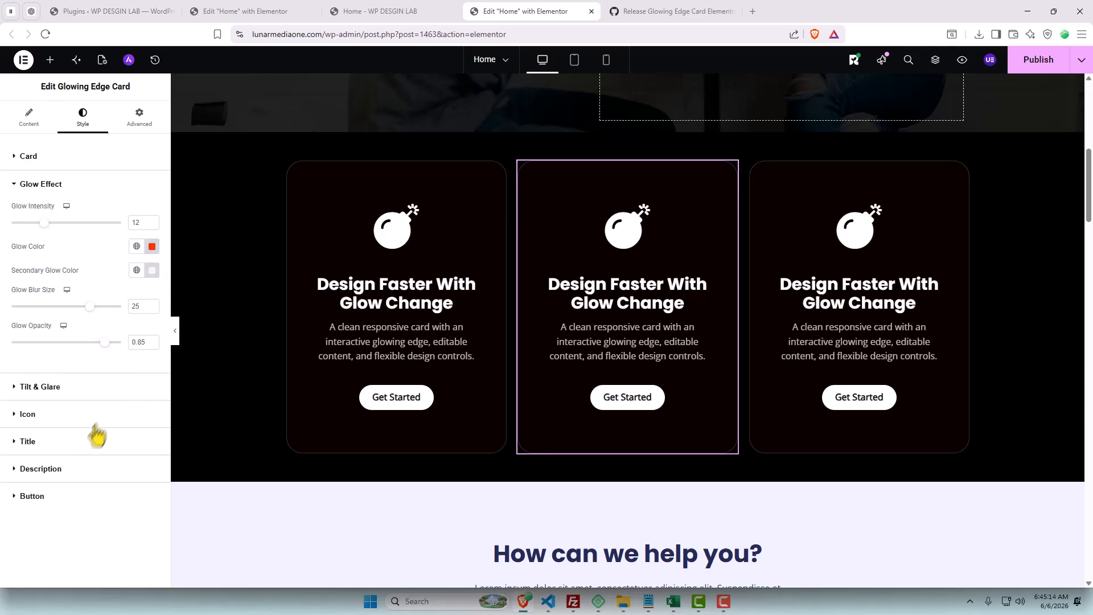
{"action": "left_click", "coordinate": [153, 248]}
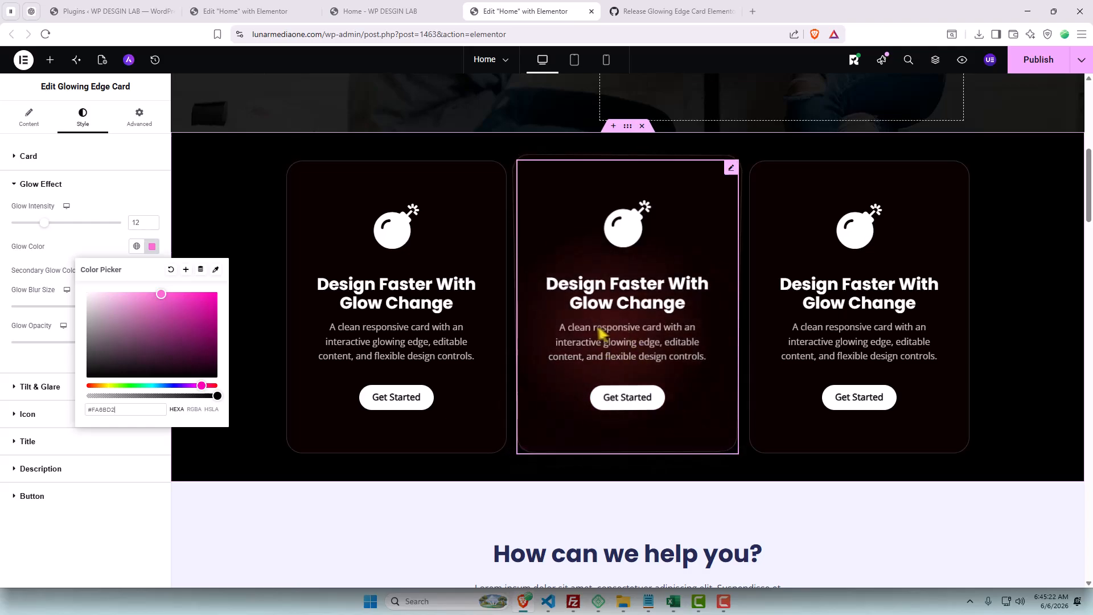
{"action": "left_click", "coordinate": [45, 364]}
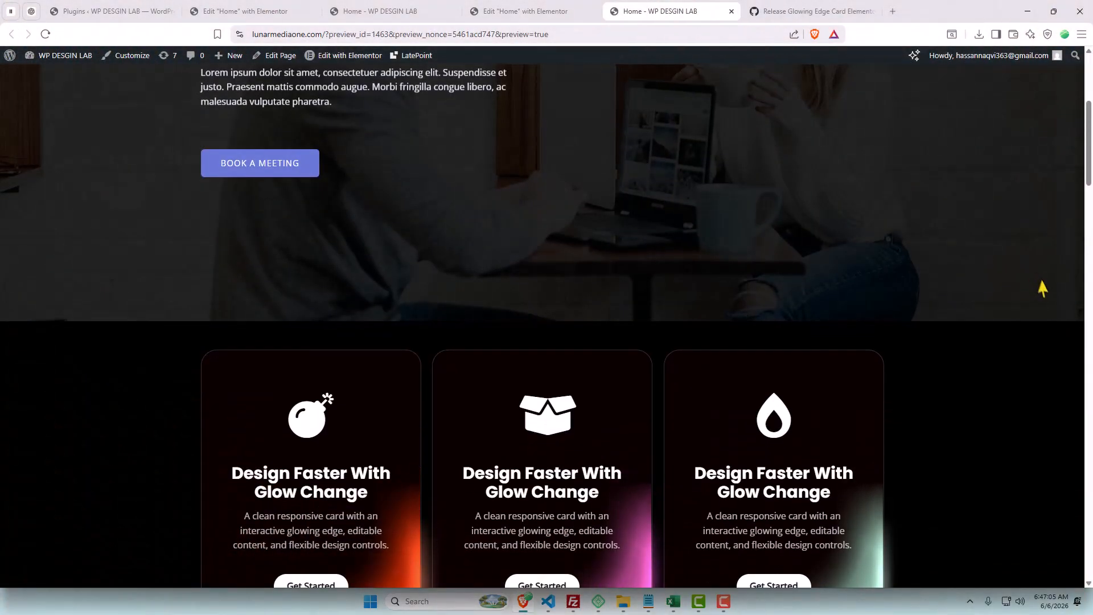
Step: Examine the three glowing cards on the home page preview
{"action": "scroll", "coordinate": [1044, 319], "scroll_direction": "down", "scroll_amount": 3}
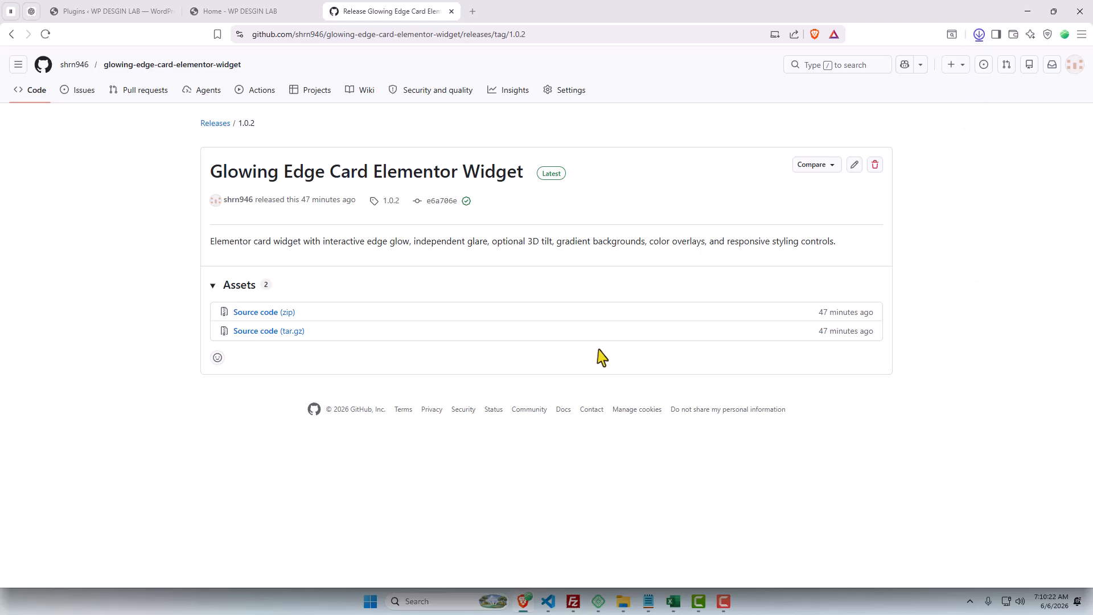
Step: Choose the glowing-edge-card zip archive from the video19 border light folder for upload on the WordPress Add Plugins page
{"action": "left_click", "coordinate": [151, 9]}
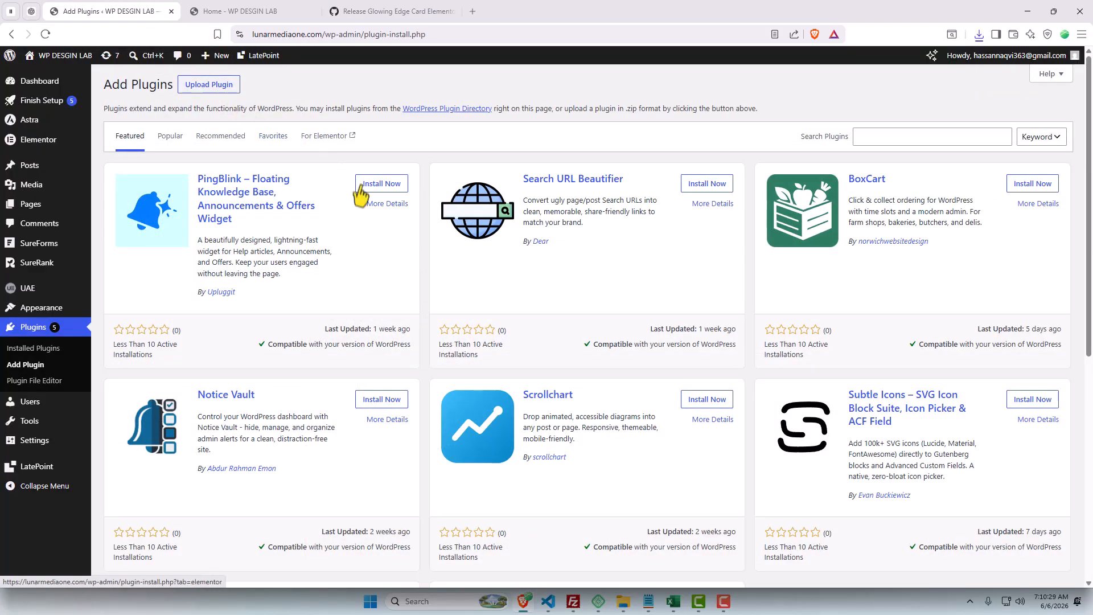
{"action": "left_click", "coordinate": [223, 85]}
{"action": "left_click", "coordinate": [506, 187]}
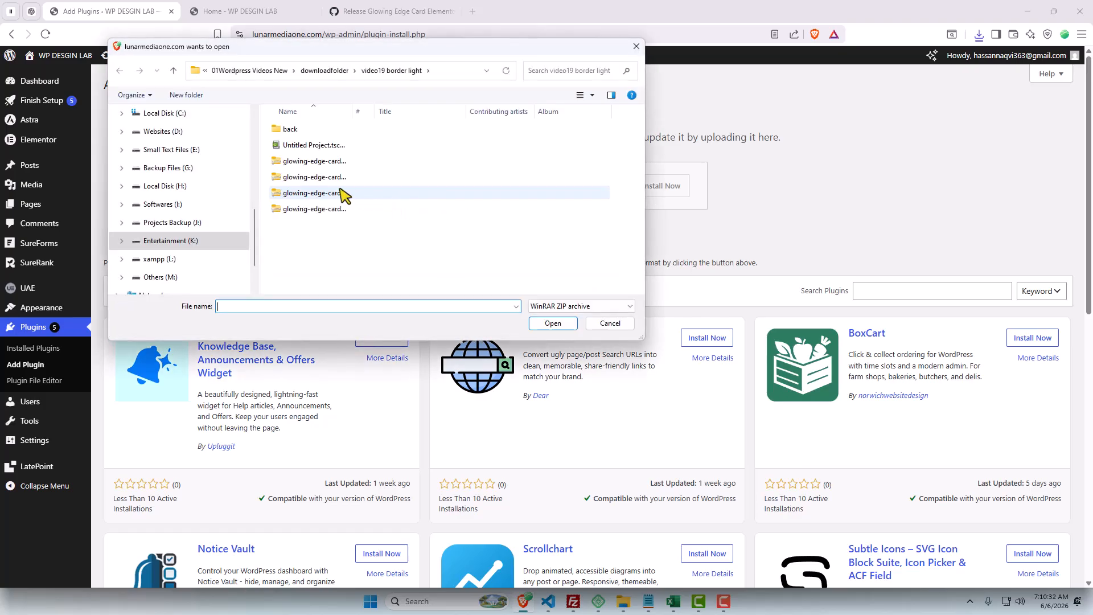
{"action": "left_click", "coordinate": [344, 191]}
{"action": "left_click", "coordinate": [554, 319]}
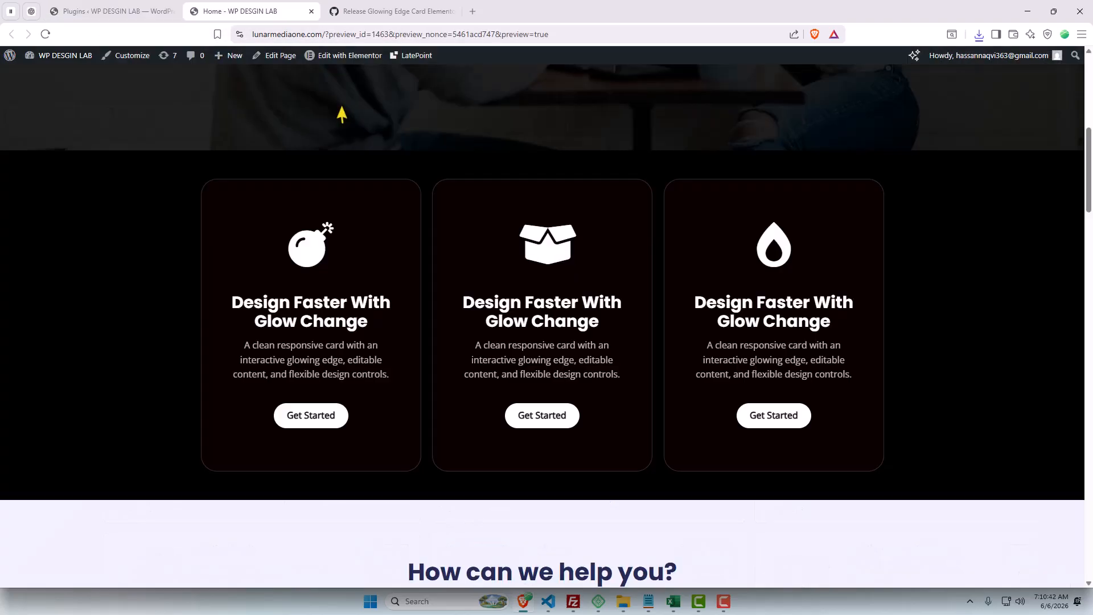
Step: Reload the home page preview showing the three cards
{"action": "right_click", "coordinate": [342, 110]}
{"action": "left_click", "coordinate": [402, 158]}
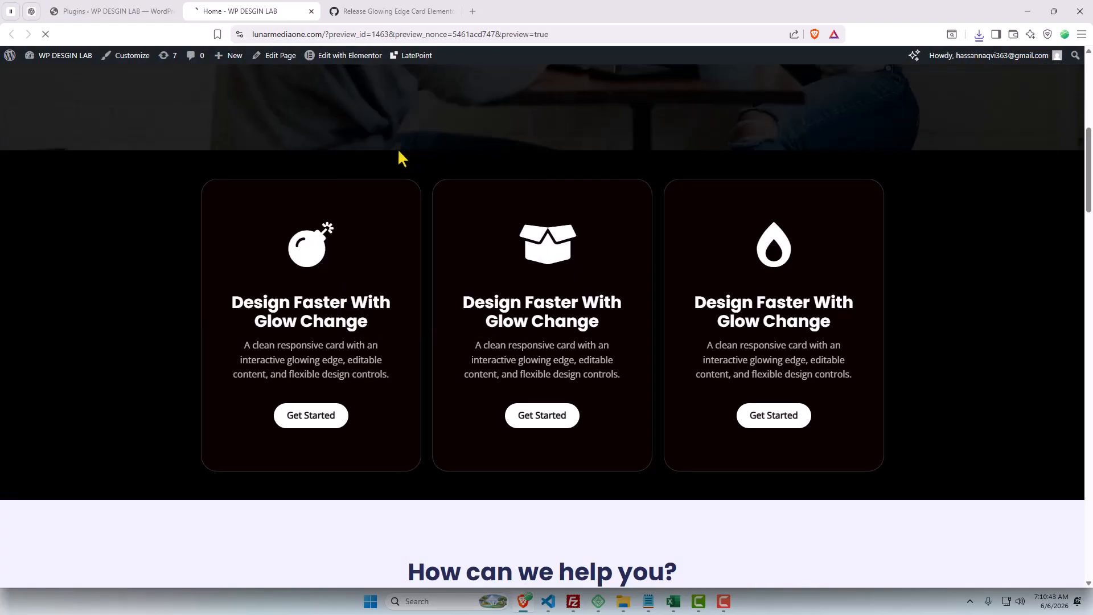